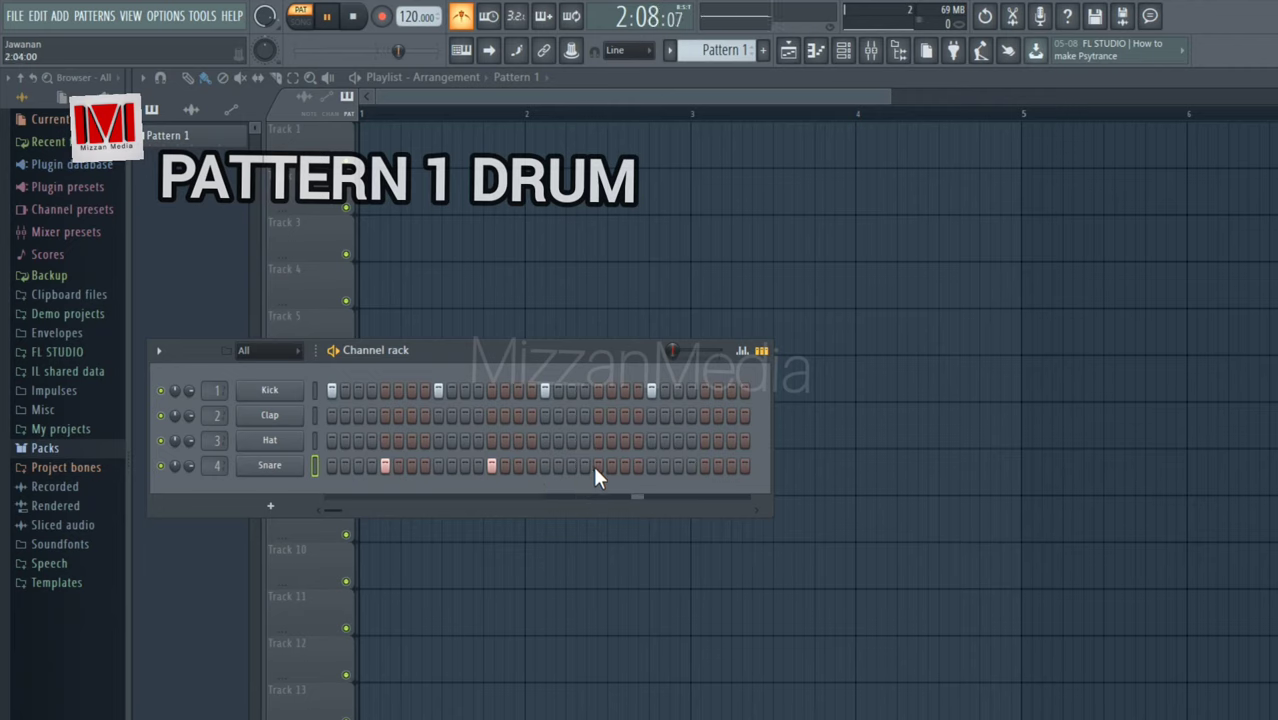
Add the remaining snare hits on steps 21 and 29 and fill the Hat channel every 2 steps.
left_click(598, 466)
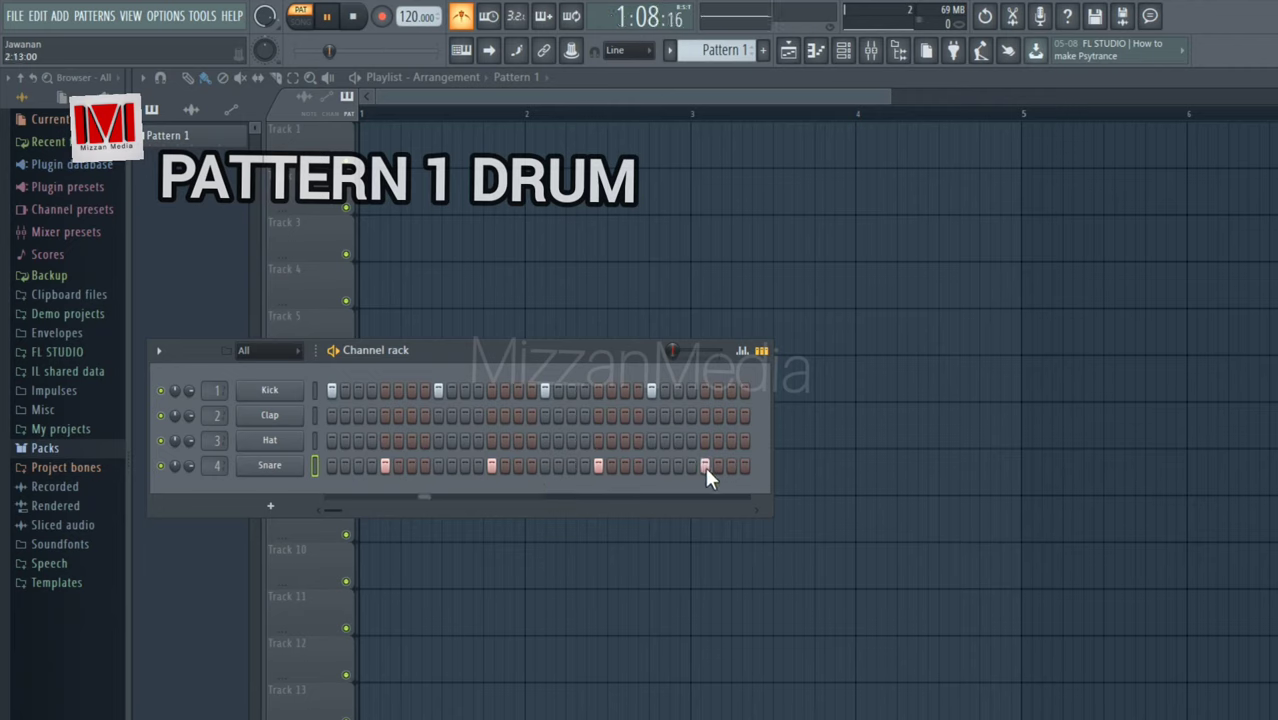
right_click(290, 444)
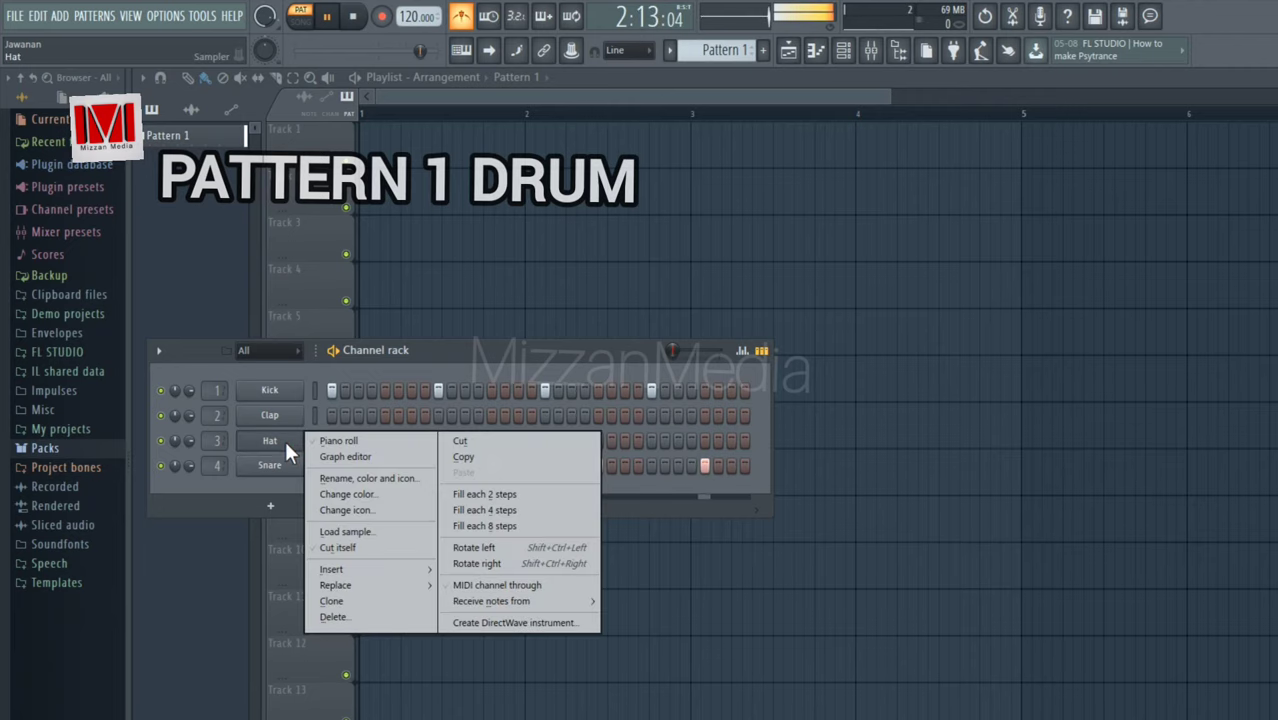
left_click(490, 500)
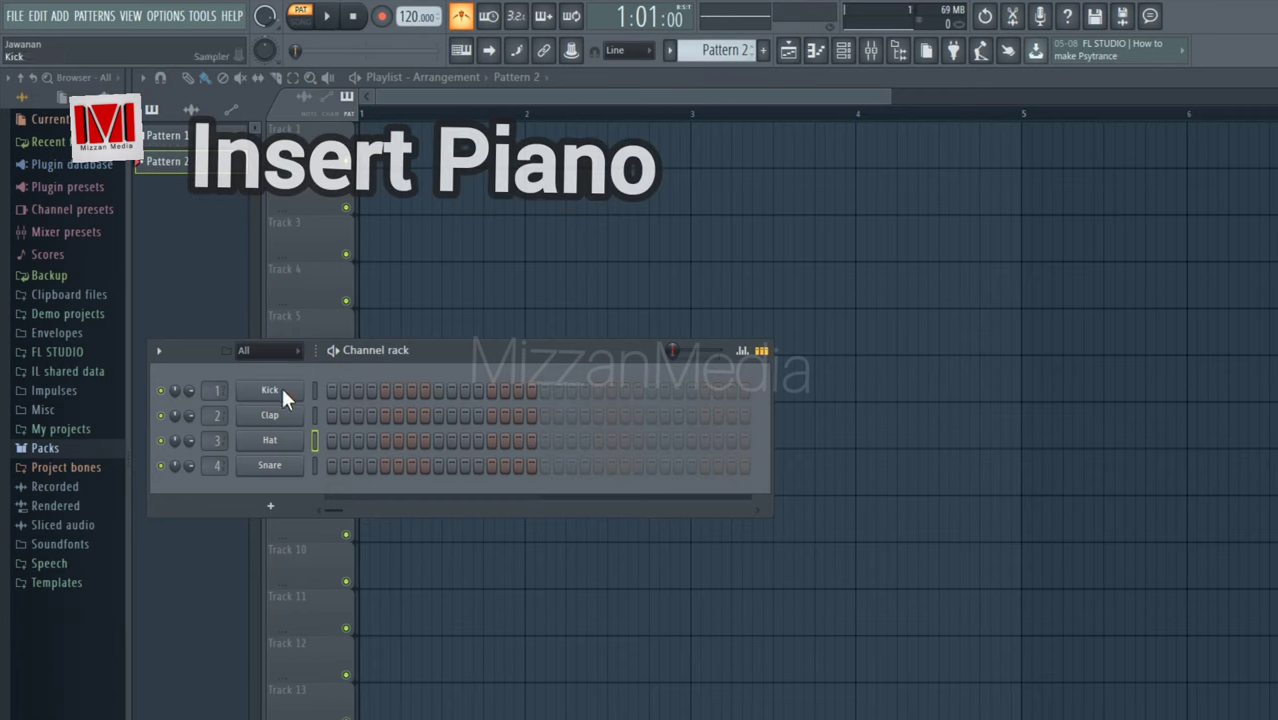
Insert an FL Keys channel above the Kick in Pattern 2 and close its plugin window.
right_click(283, 391)
mouse_move(416, 522)
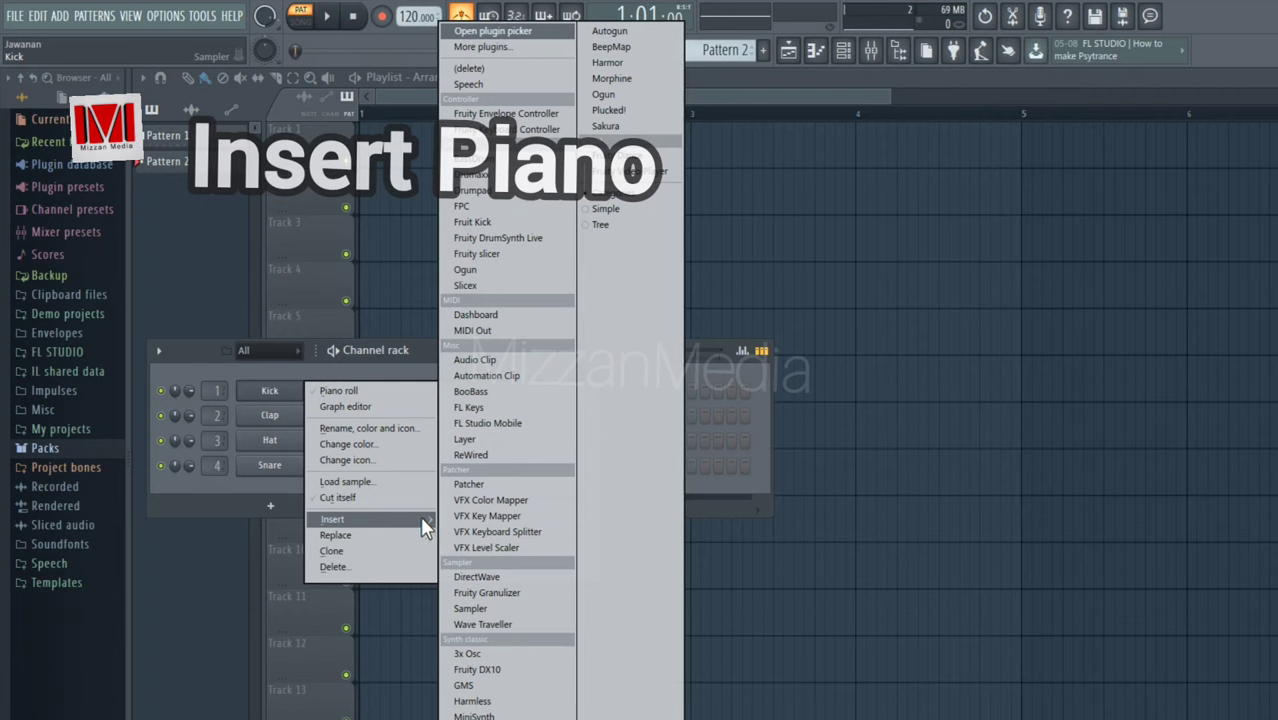
left_click(470, 408)
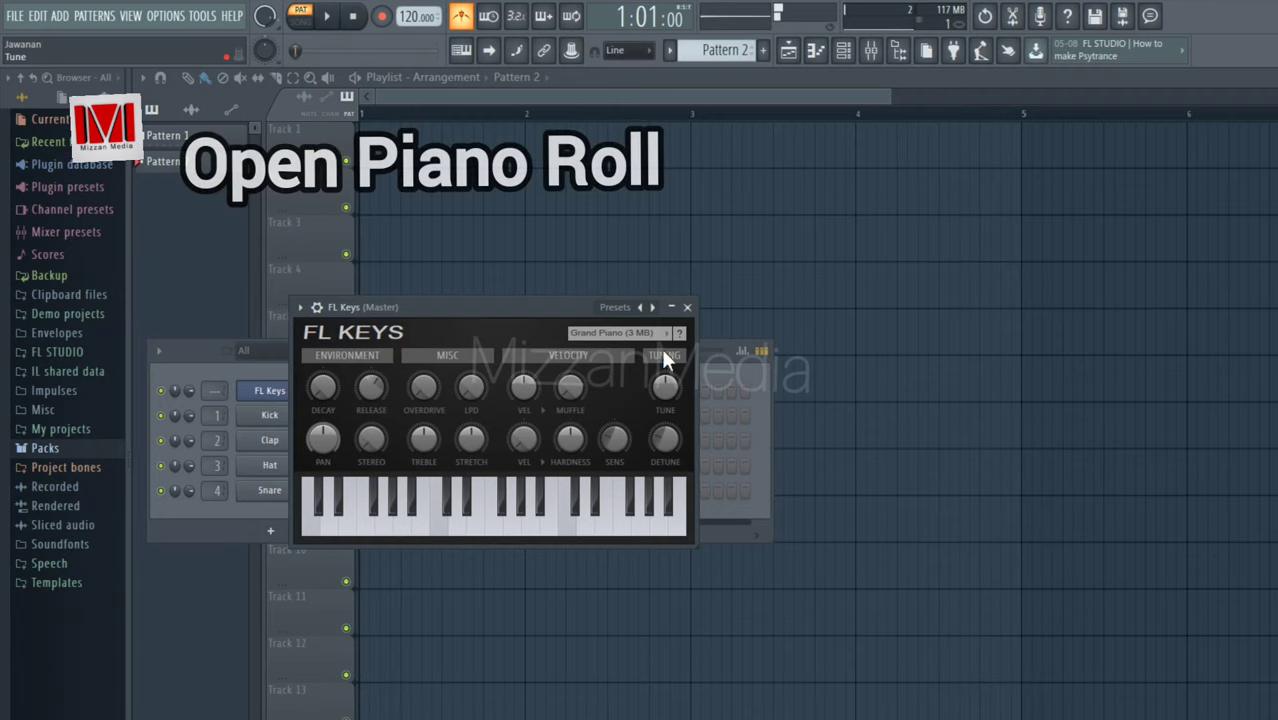
left_click(687, 308)
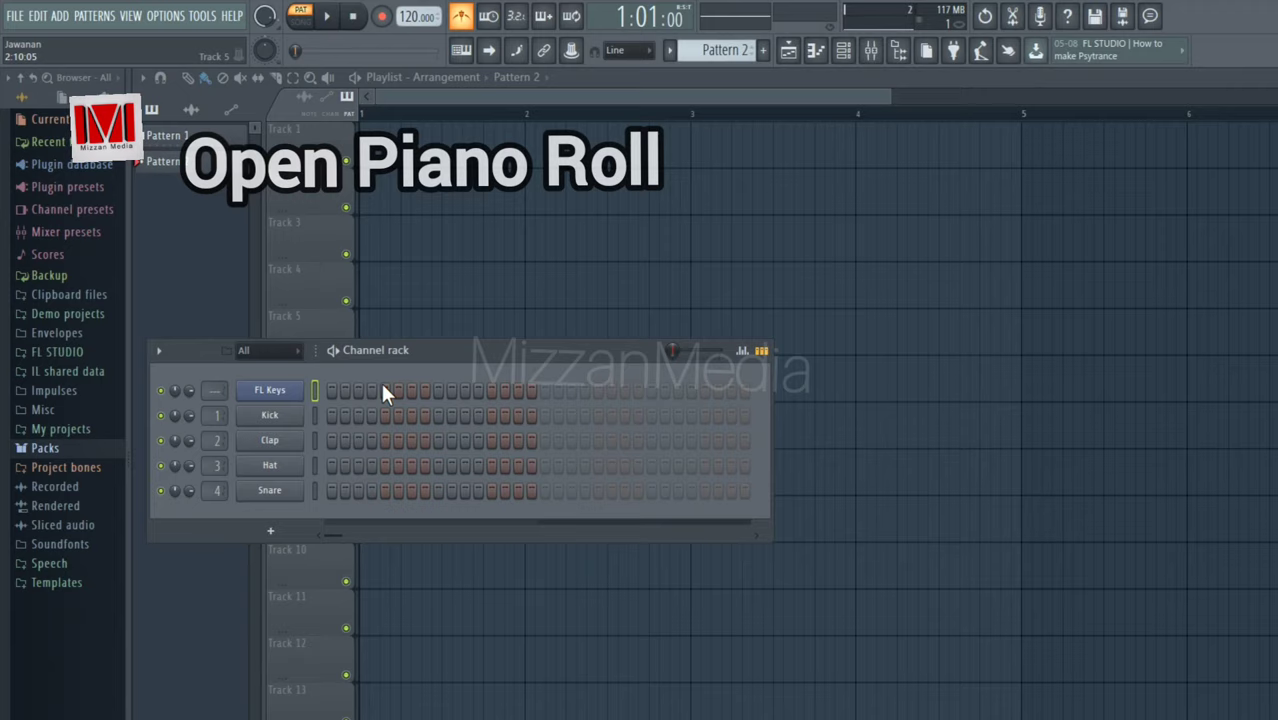
Open the FL Keys piano roll for Pattern 2 and place the chord A4, C#5, F#5 at the start of bar 1.
right_click(253, 389)
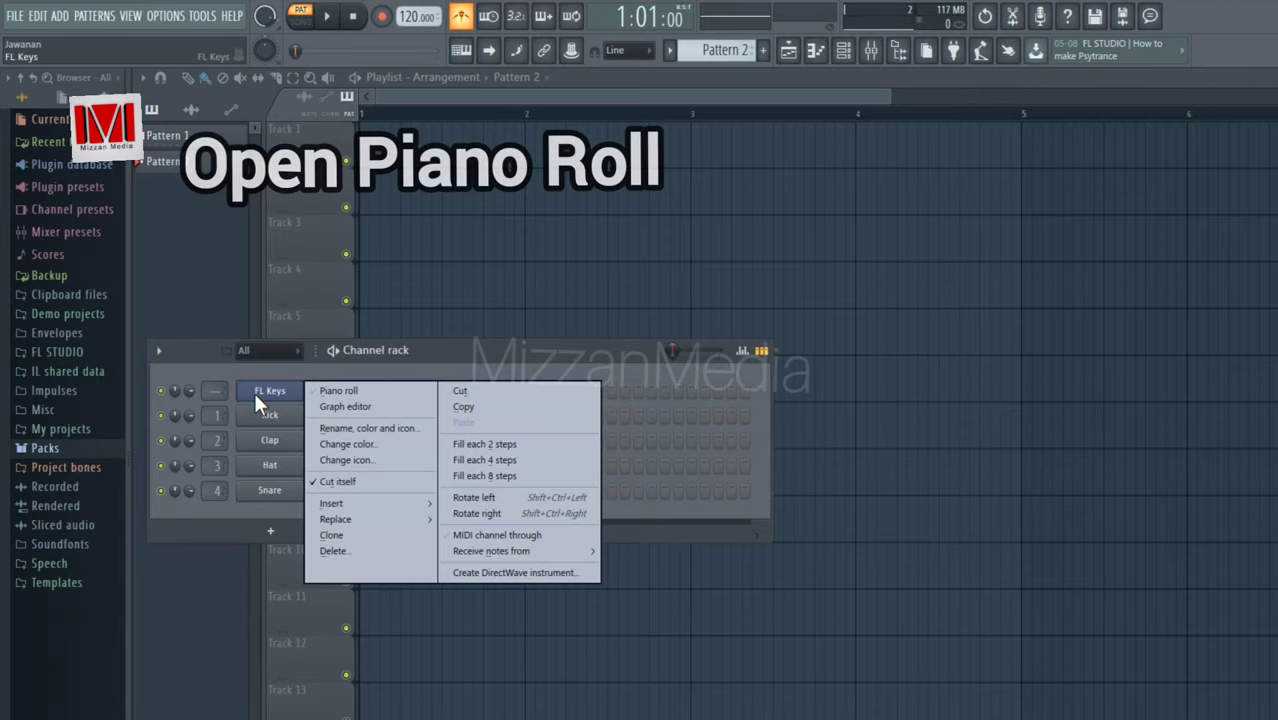
left_click(384, 394)
left_click(197, 500)
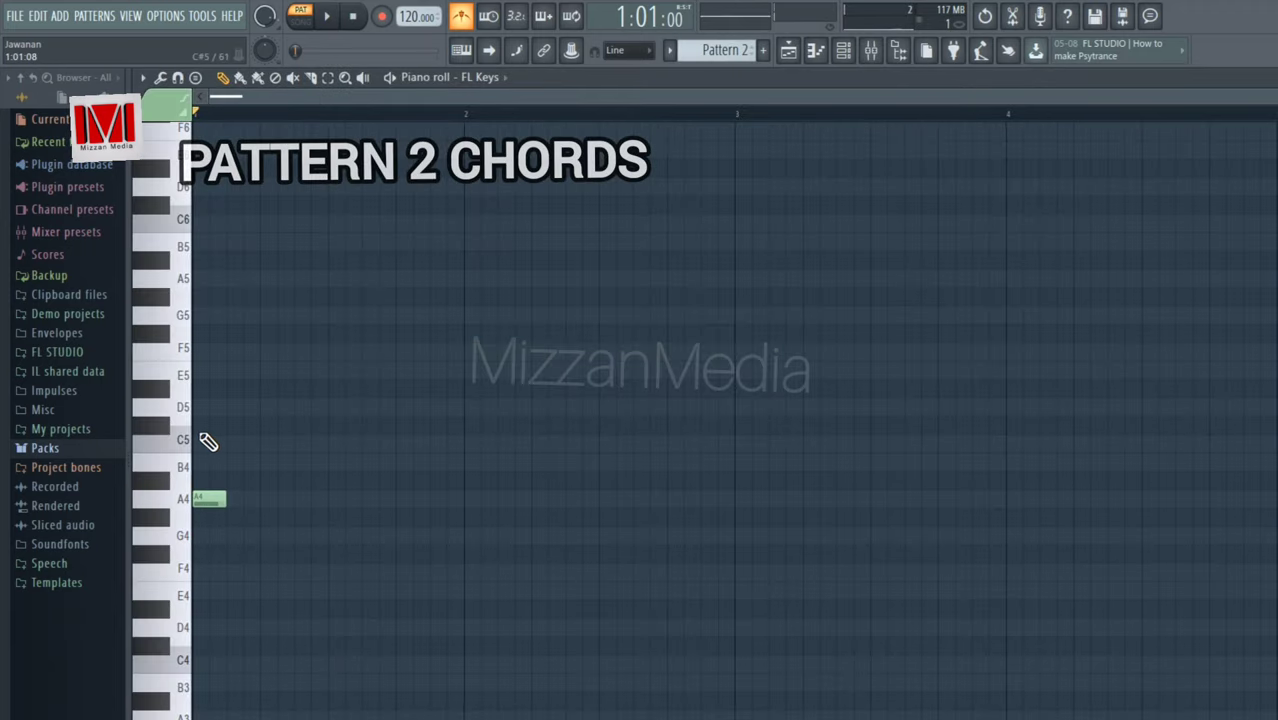
left_click(196, 427)
left_click(200, 335)
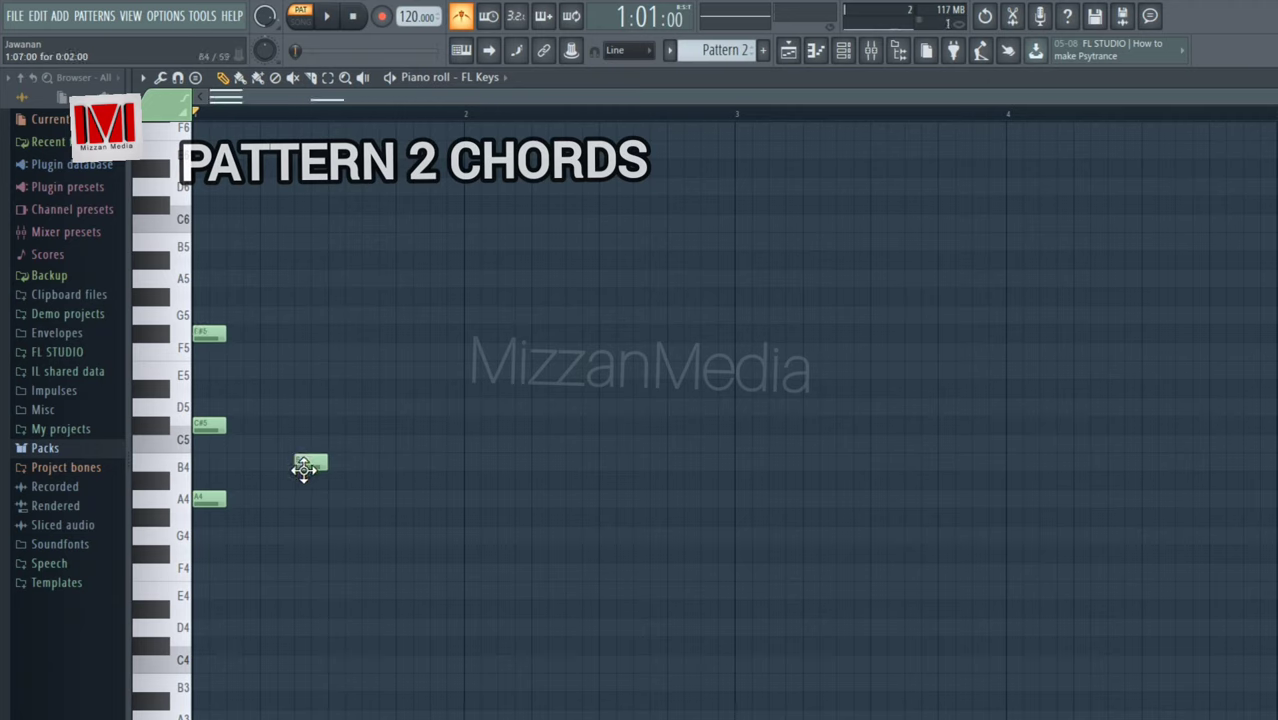
Add B4-D#5-G#5 chords on step 7 of bars 1 and 2, C#5-E5-A5 at the start of bar 2, and audition the pattern.
left_click(297, 298)
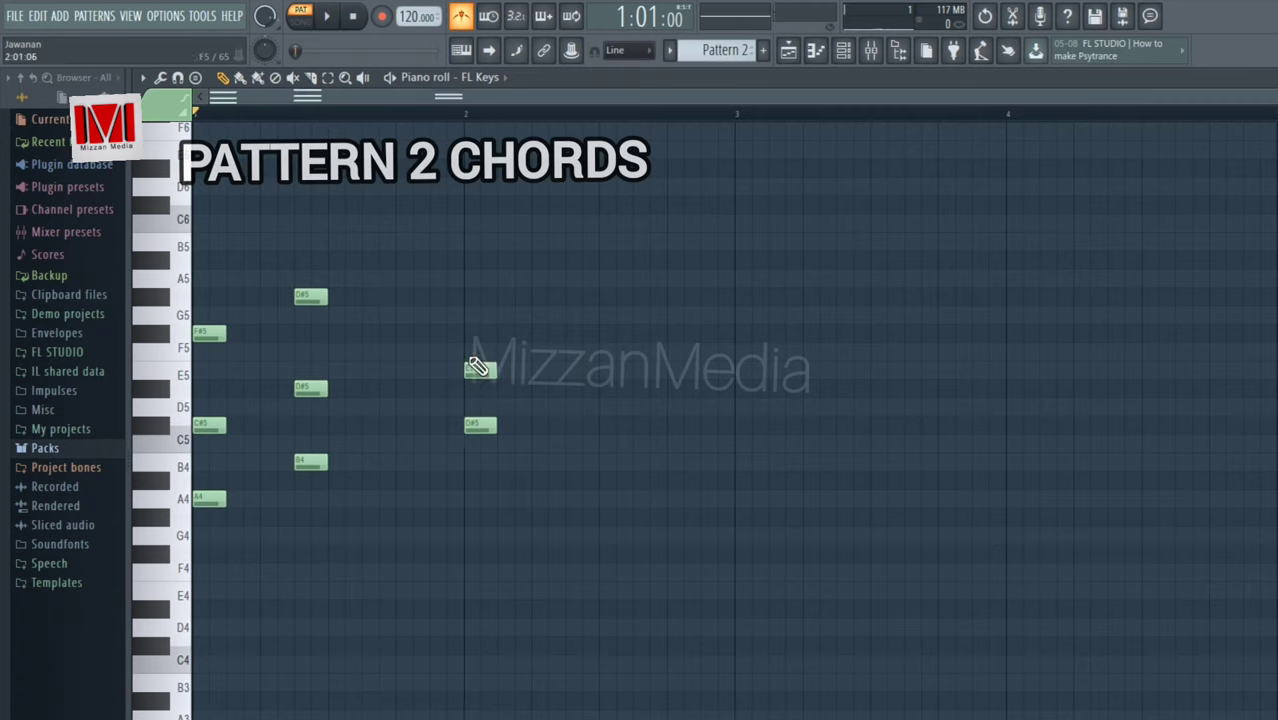
left_click(466, 277)
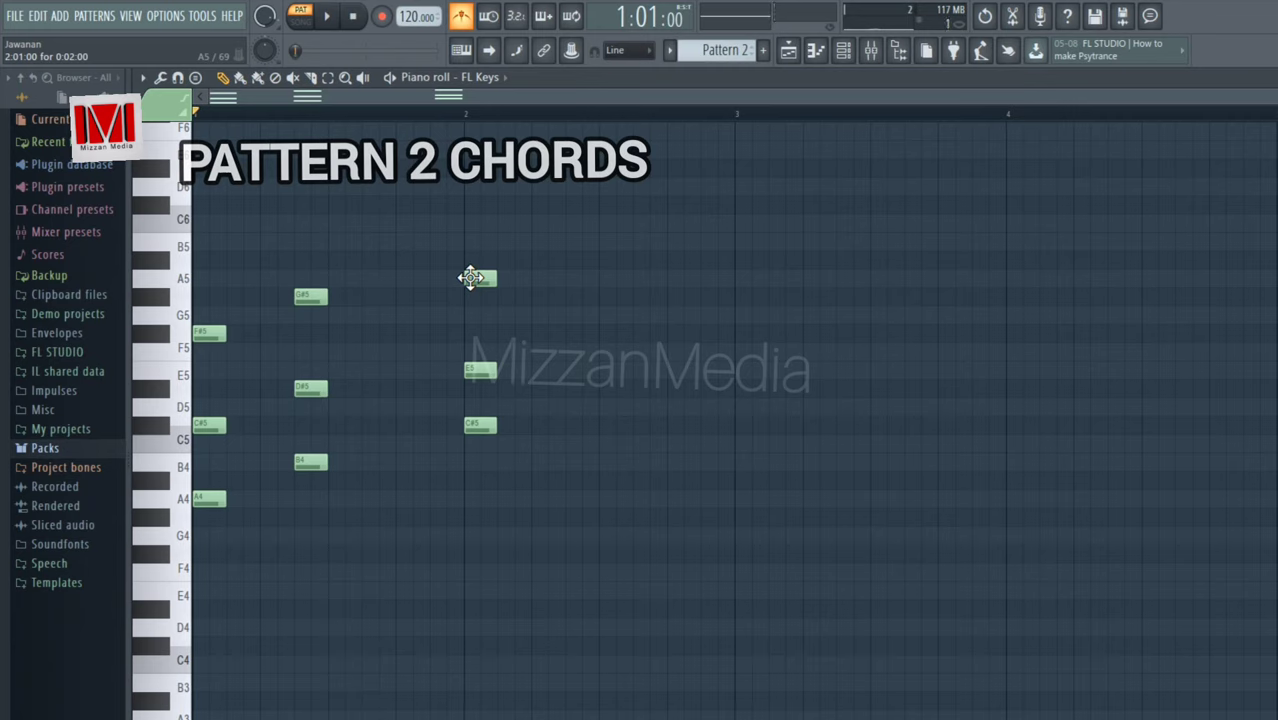
left_click(567, 462)
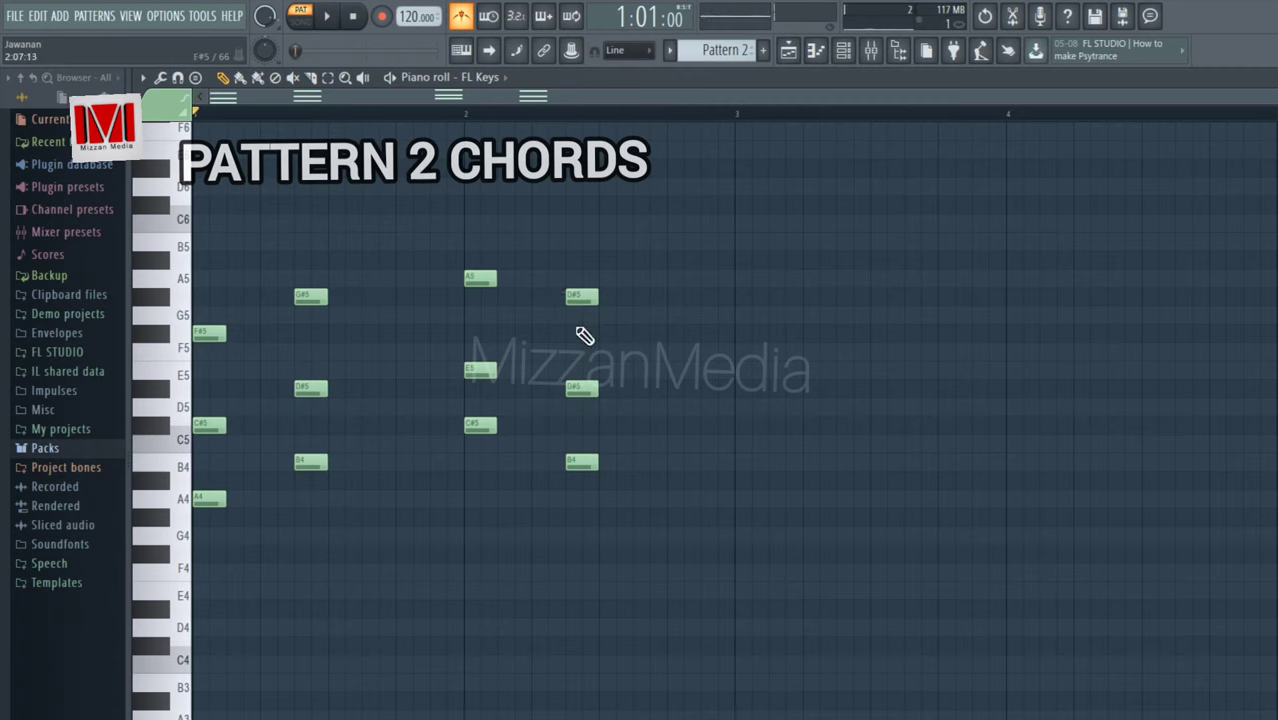
left_click(329, 20)
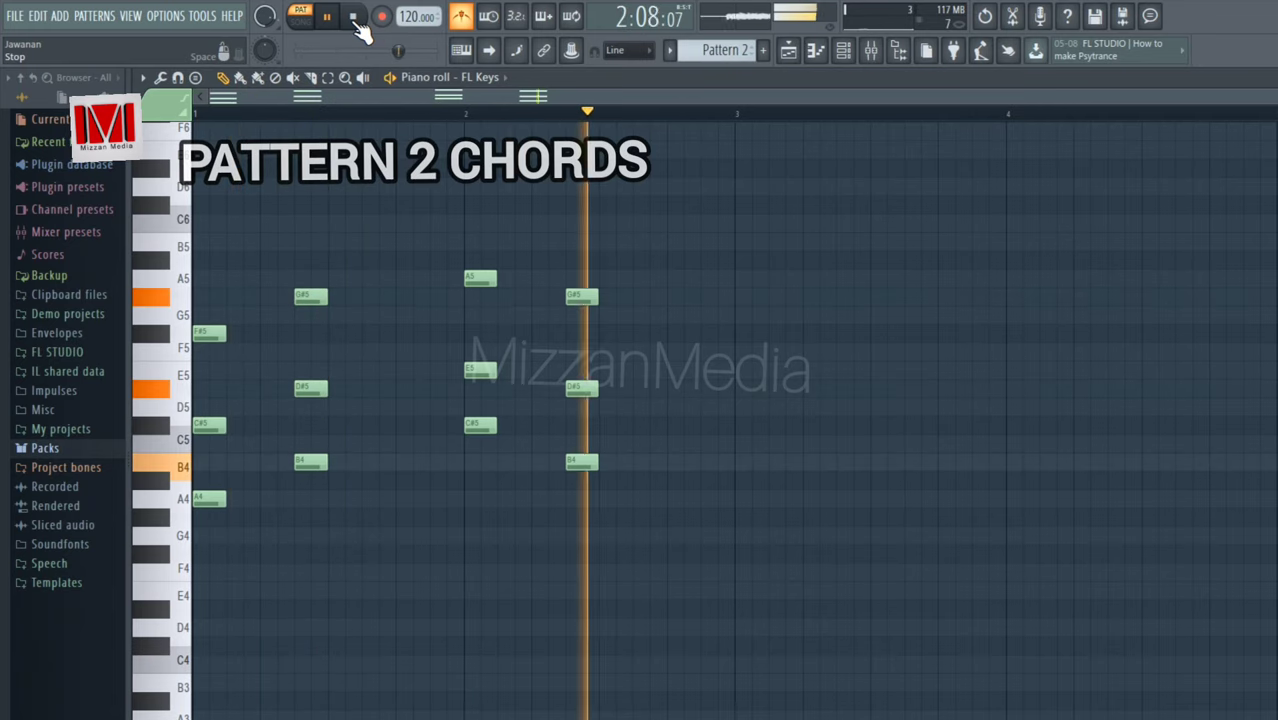
left_click(355, 19)
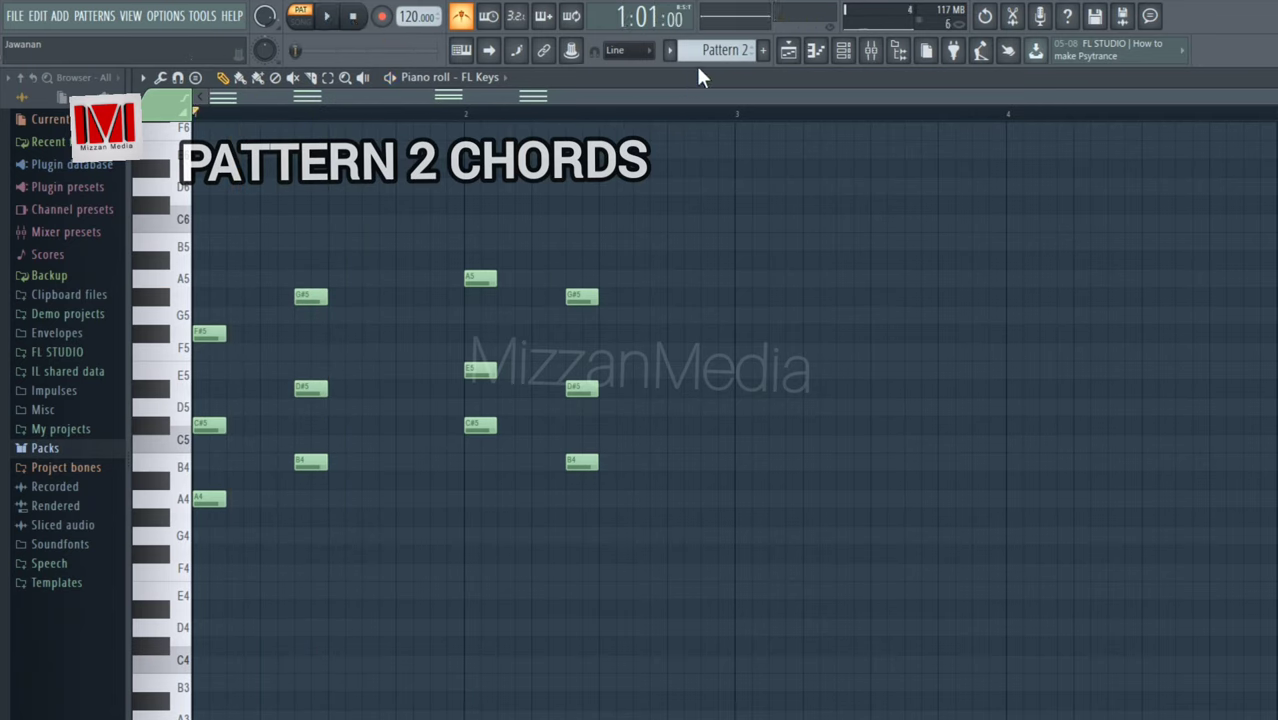
In Pattern 3, enter the FL Keys bass line F#3, C#3, E3, F#3, E3, C#3, B2, C#3 in both bars and play it back.
scroll(721, 50, "down", 1)
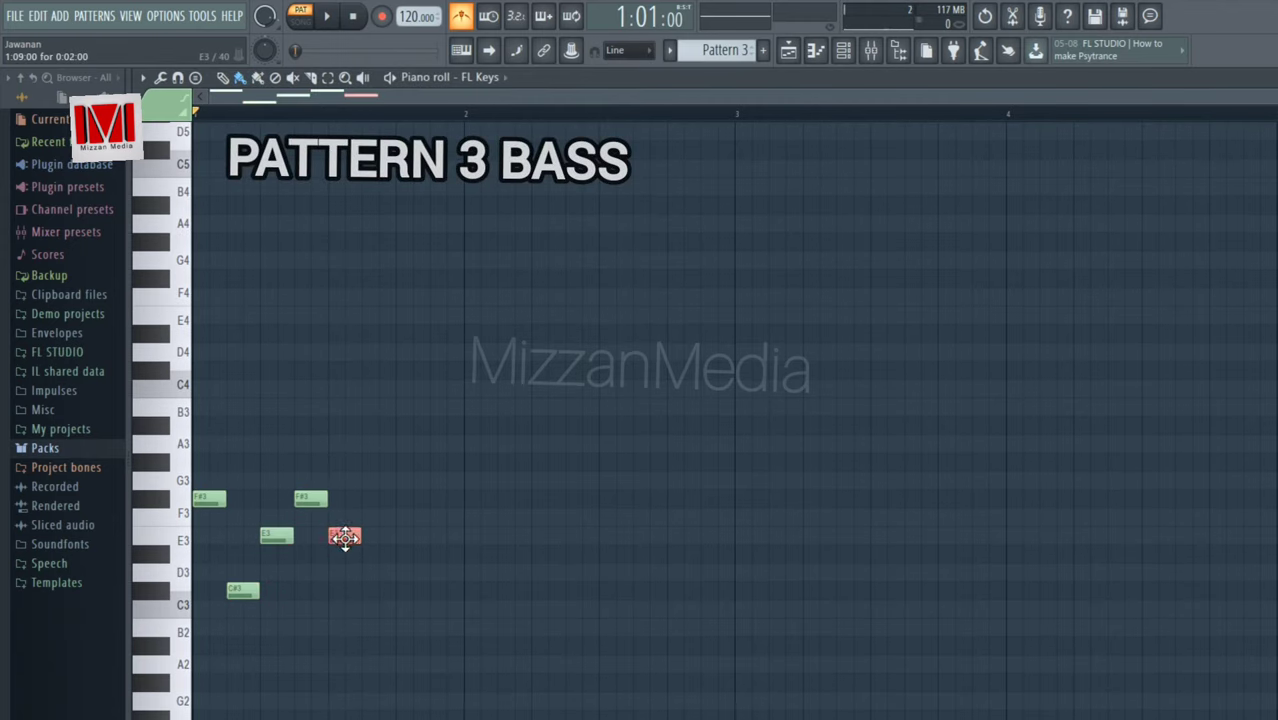
left_click(406, 626)
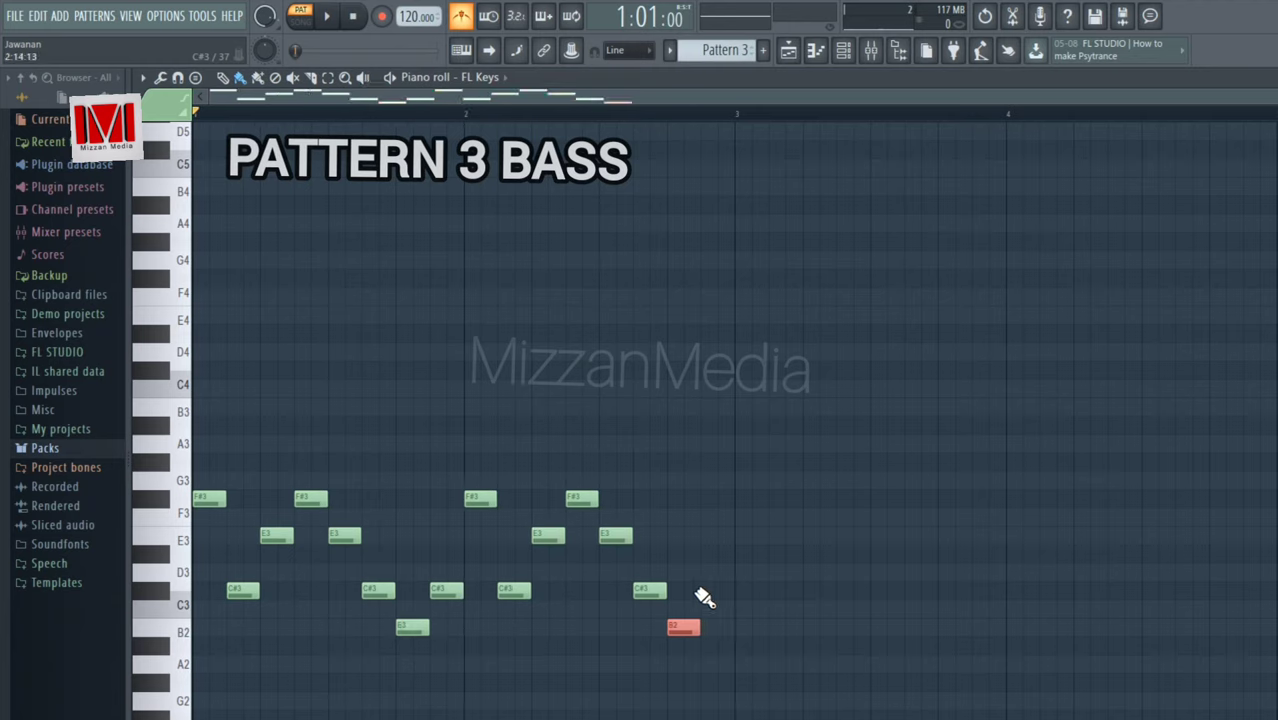
left_click(327, 18)
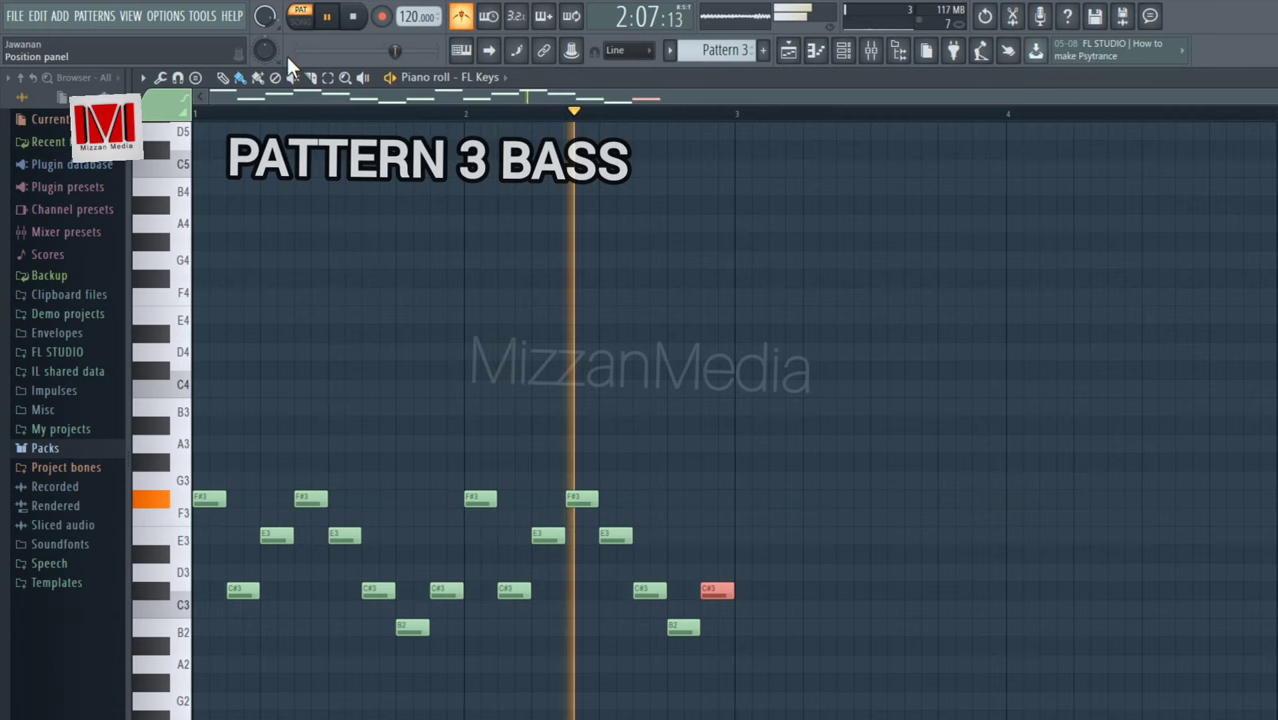
left_click(356, 18)
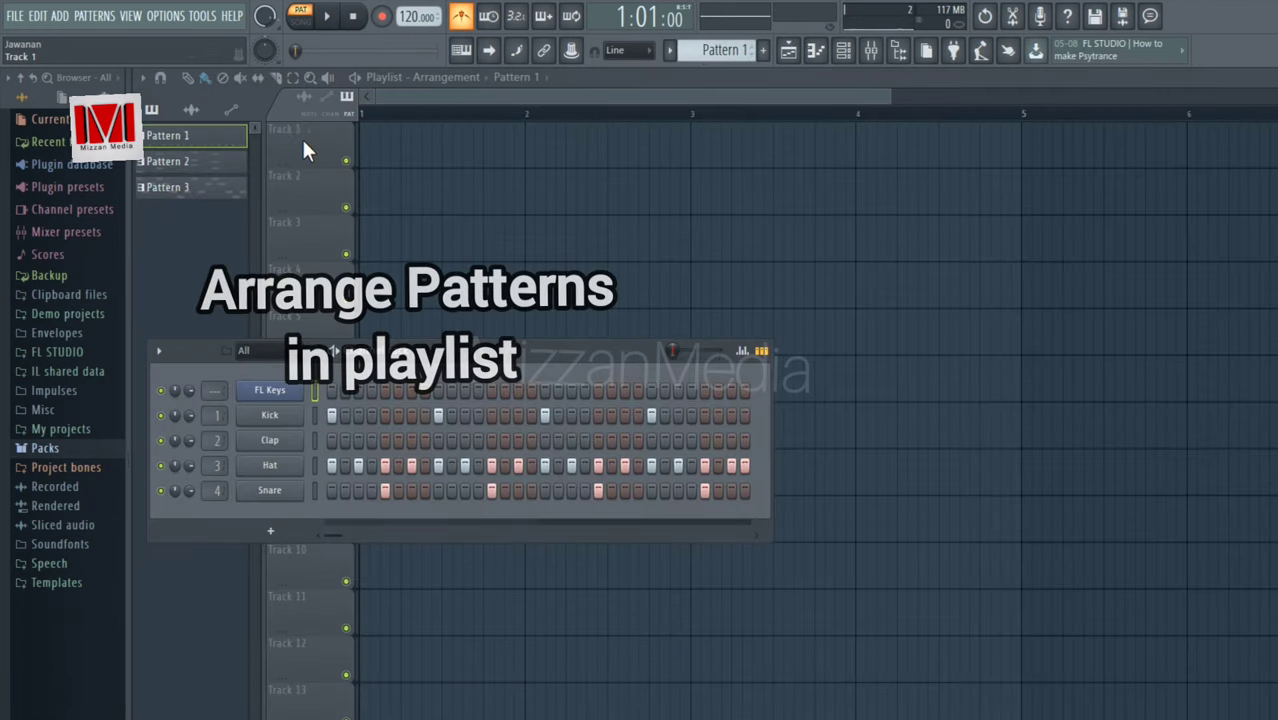
Place Pattern 1 at bar 1 of Track 1 in the playlist and play the arrangement in song mode.
left_click(390, 148)
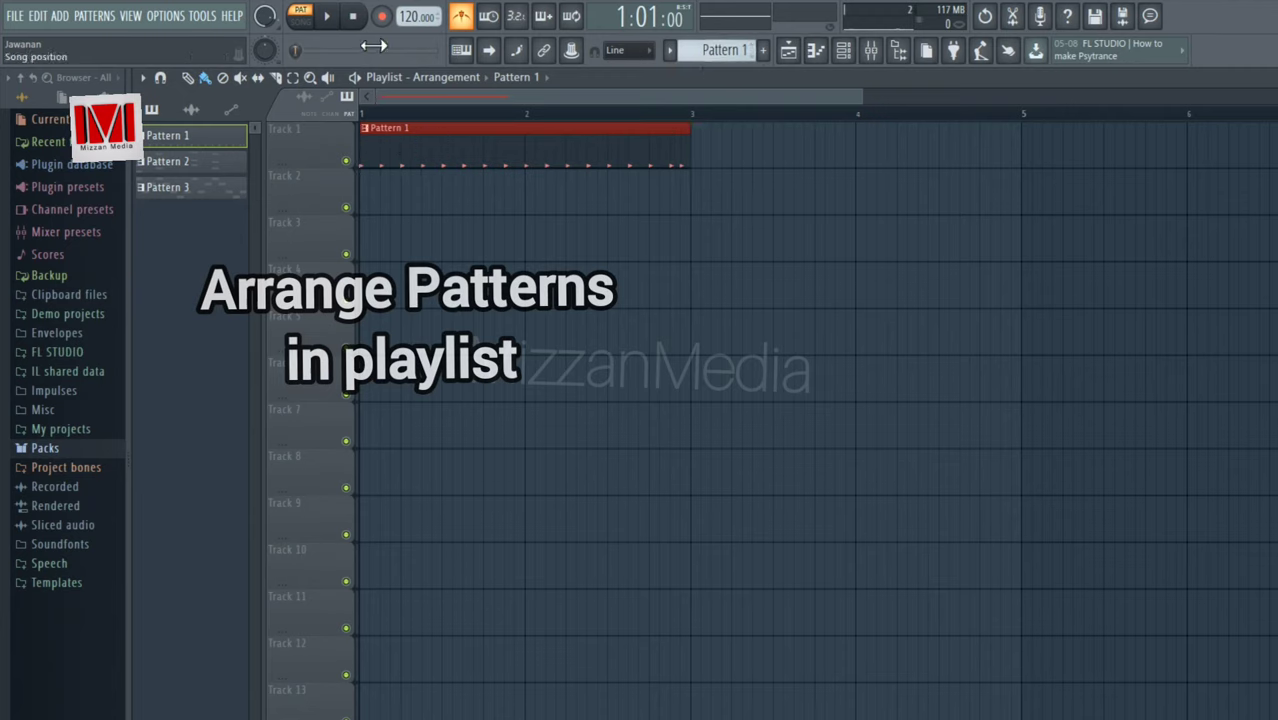
left_click(326, 18)
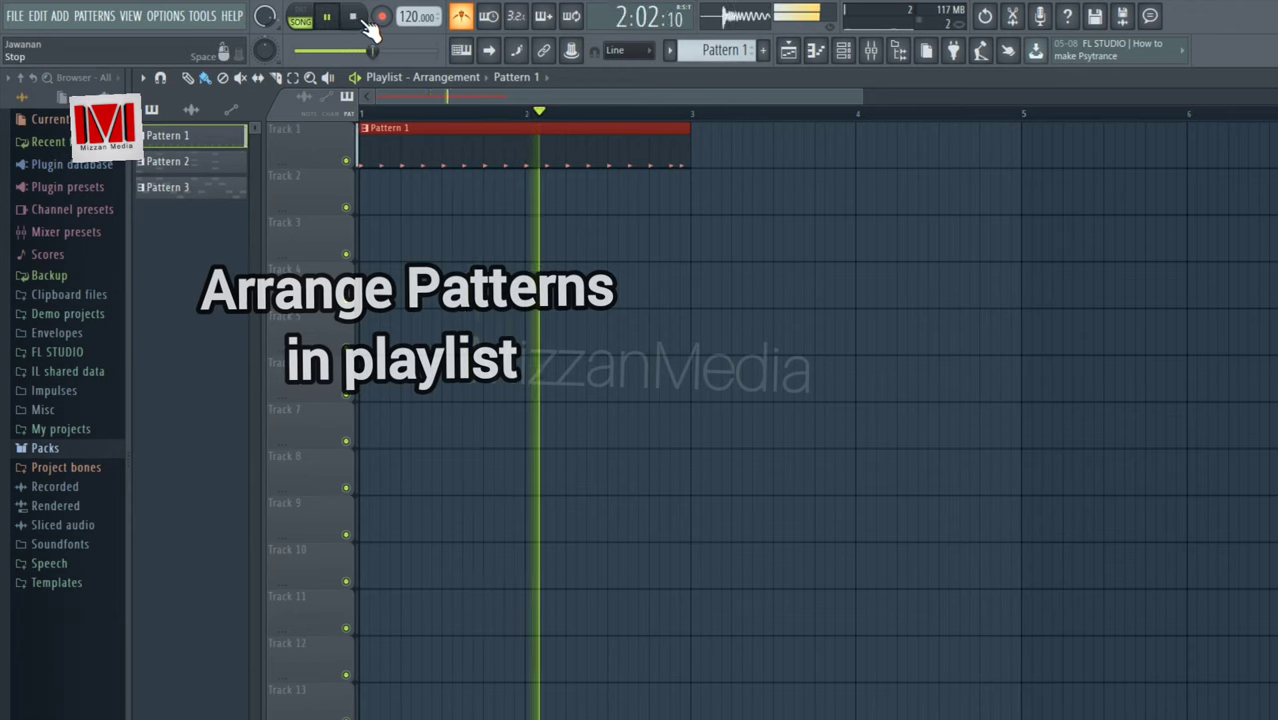
left_click(364, 19)
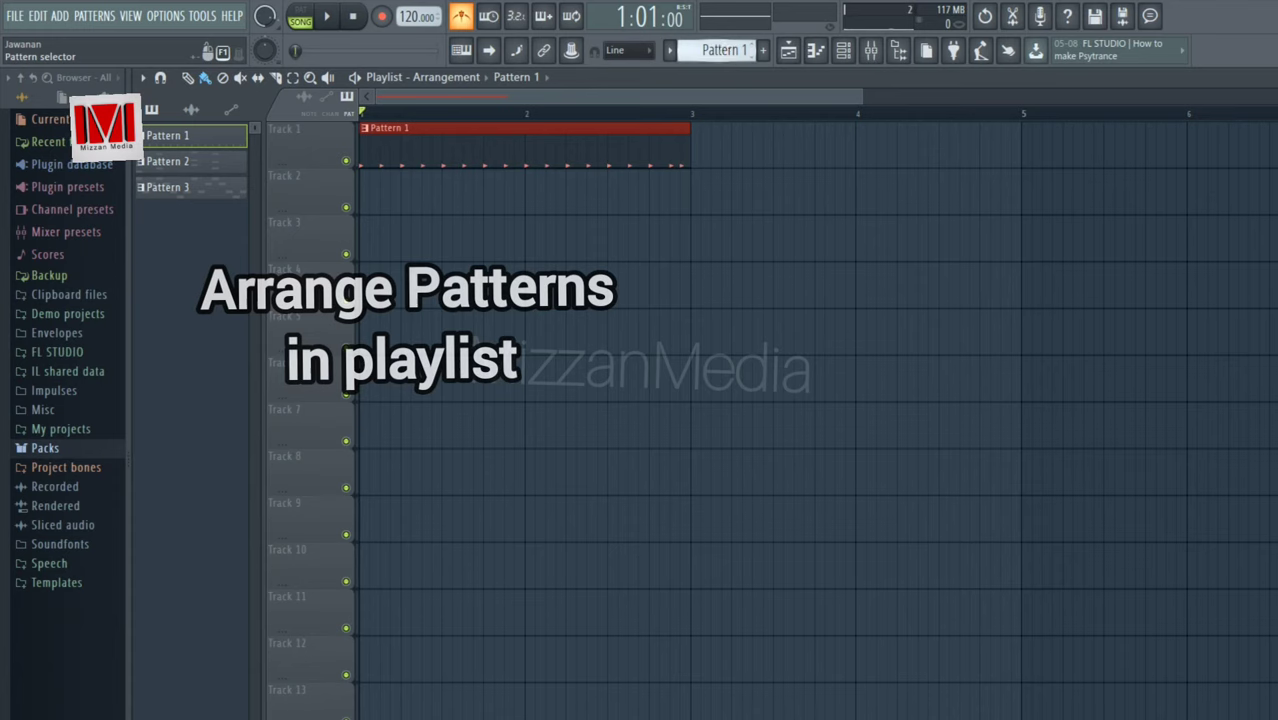
Place Pattern 2 at bar 1 of Track 2 in the playlist and listen to it with the drums.
mouse_move(417, 195)
left_mouse_down()
mouse_move(459, 197)
mouse_move(371, 198)
left_mouse_up()
left_click(332, 20)
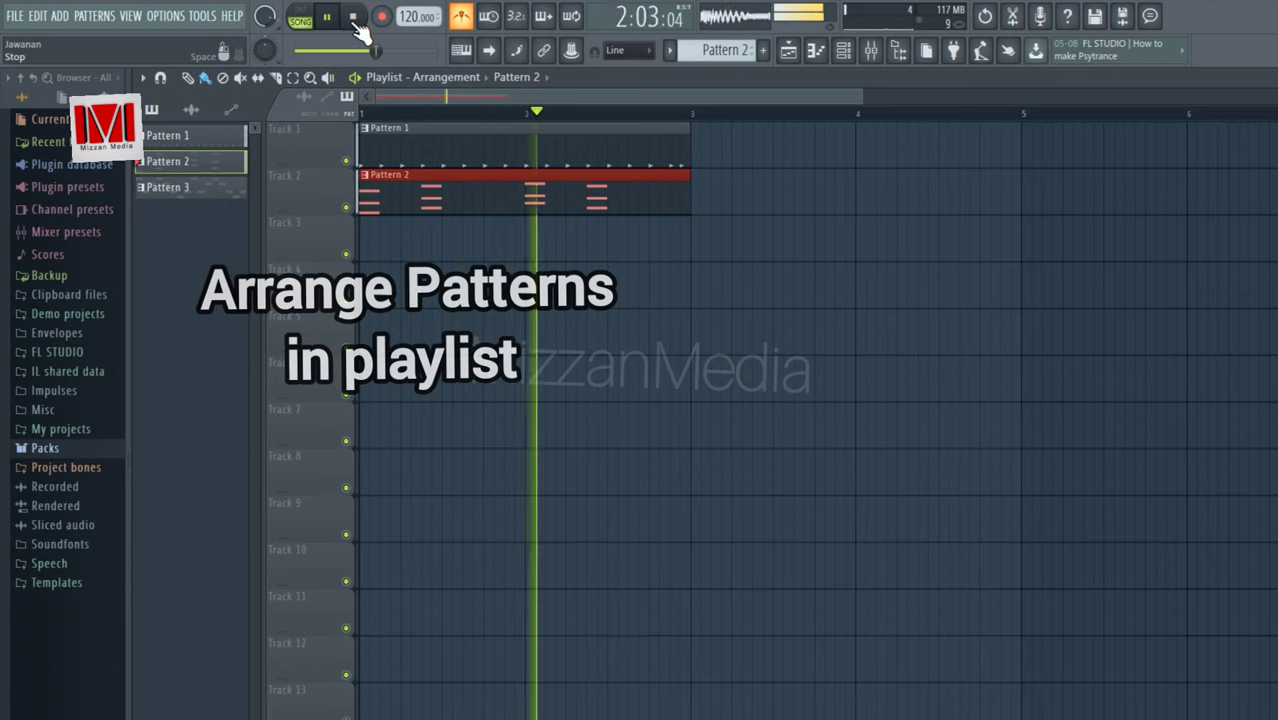
left_click(355, 19)
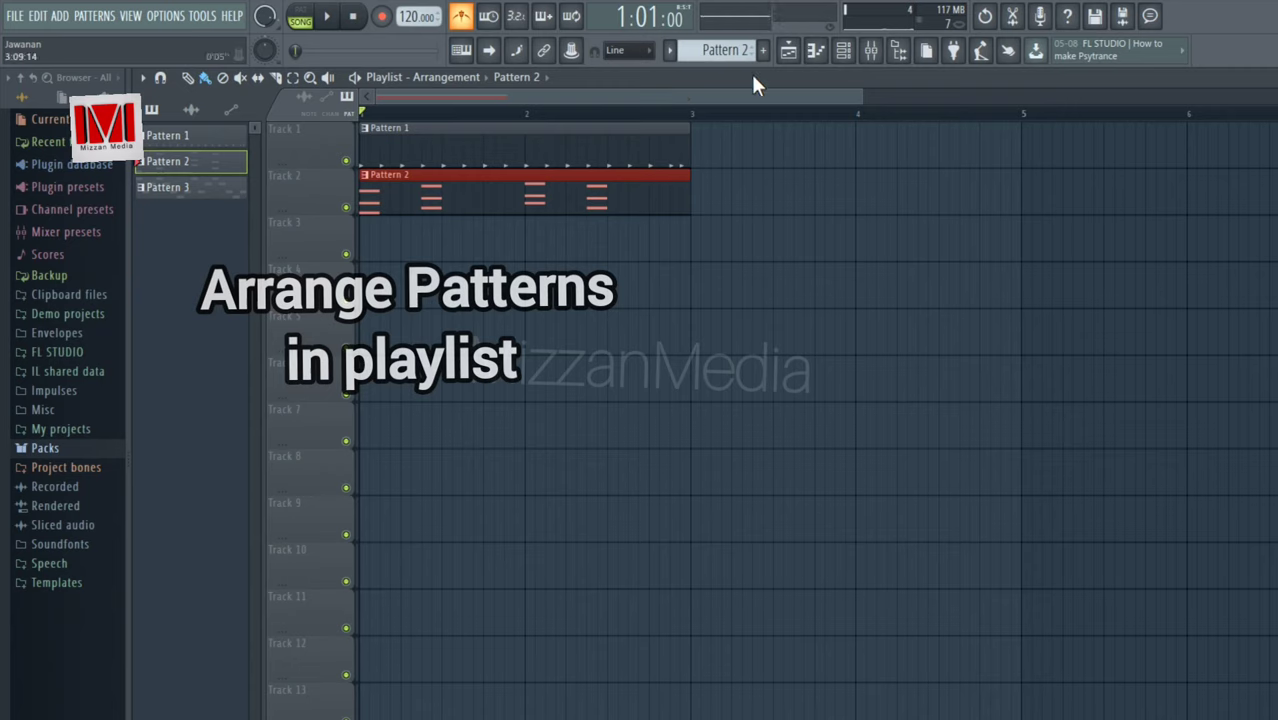
Place Pattern 3 at bar 1 of Track 3 in the playlist and start playback of the arrangement.
left_click(188, 188)
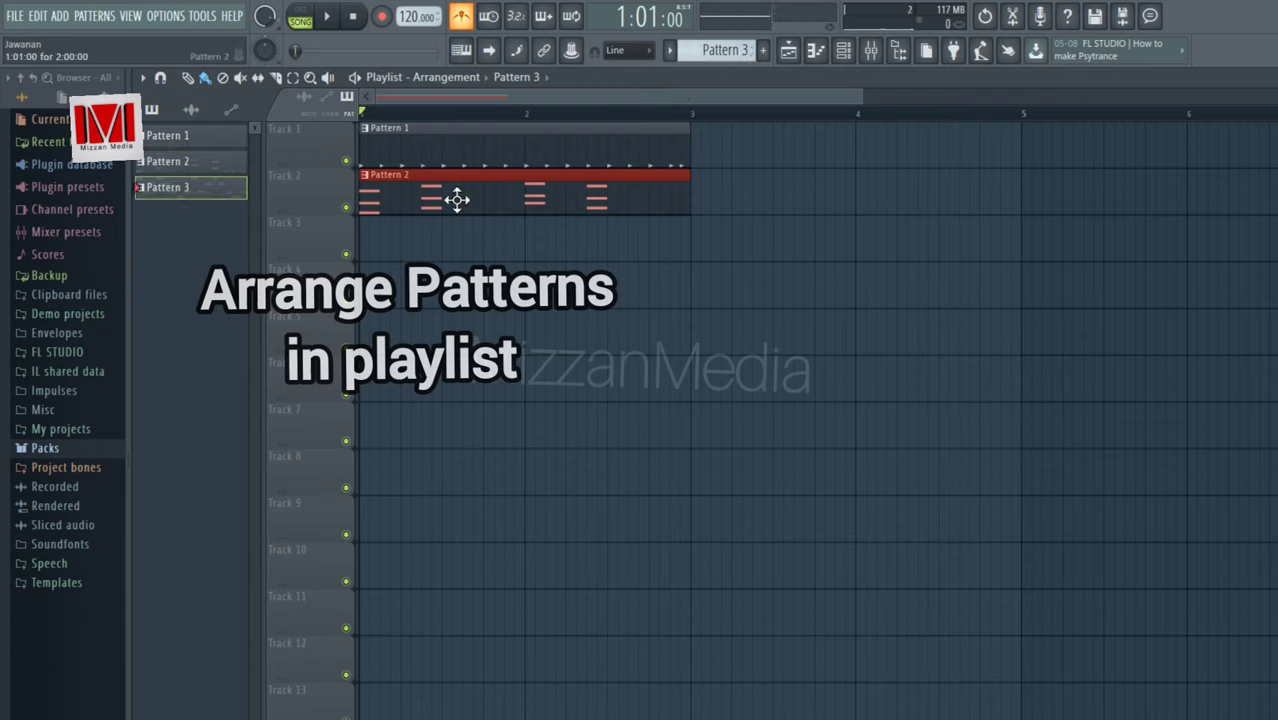
left_click_drag(428, 232, 368, 240)
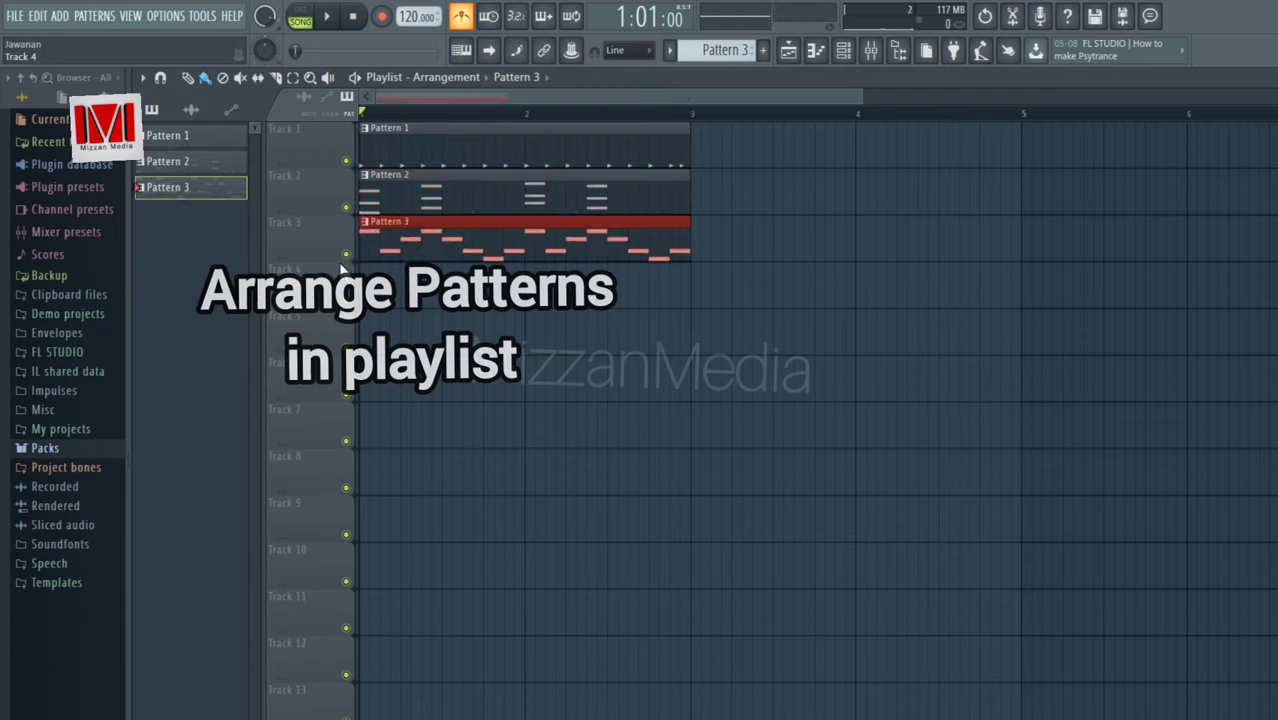
left_click(334, 26)
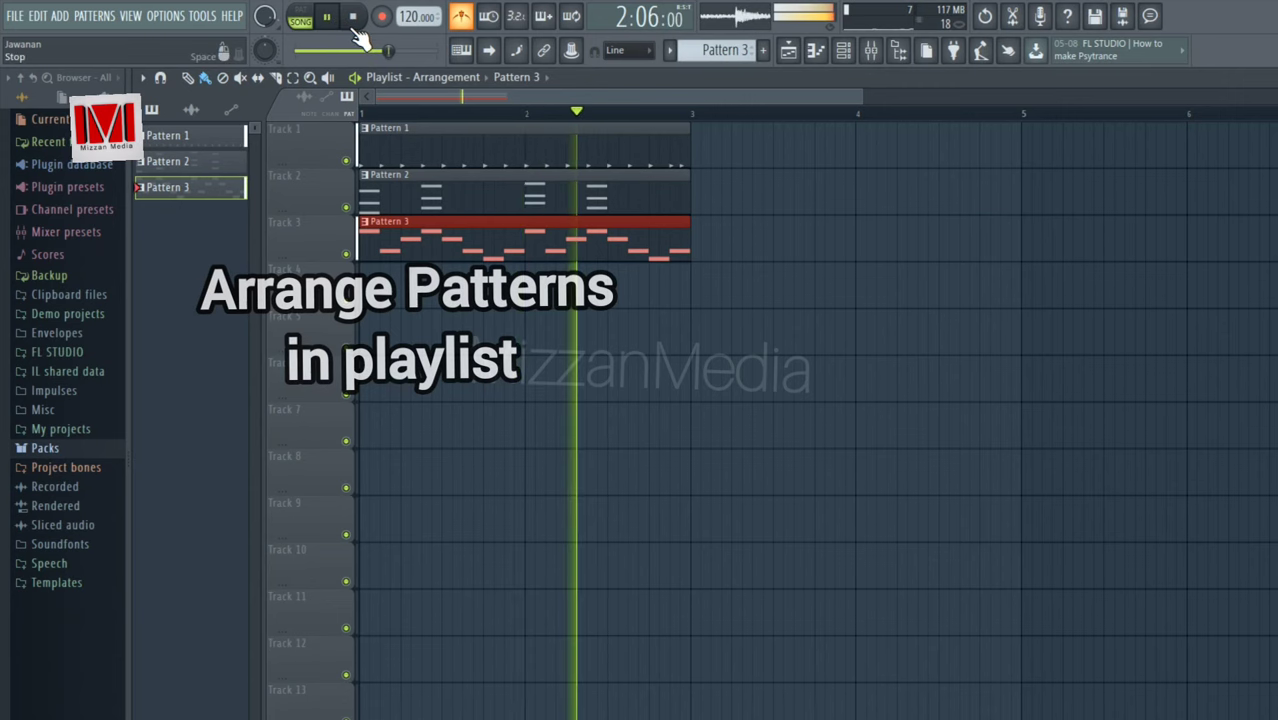
Open the channel rack during playback and switch the active pattern to Pattern 1.
left_click(844, 54)
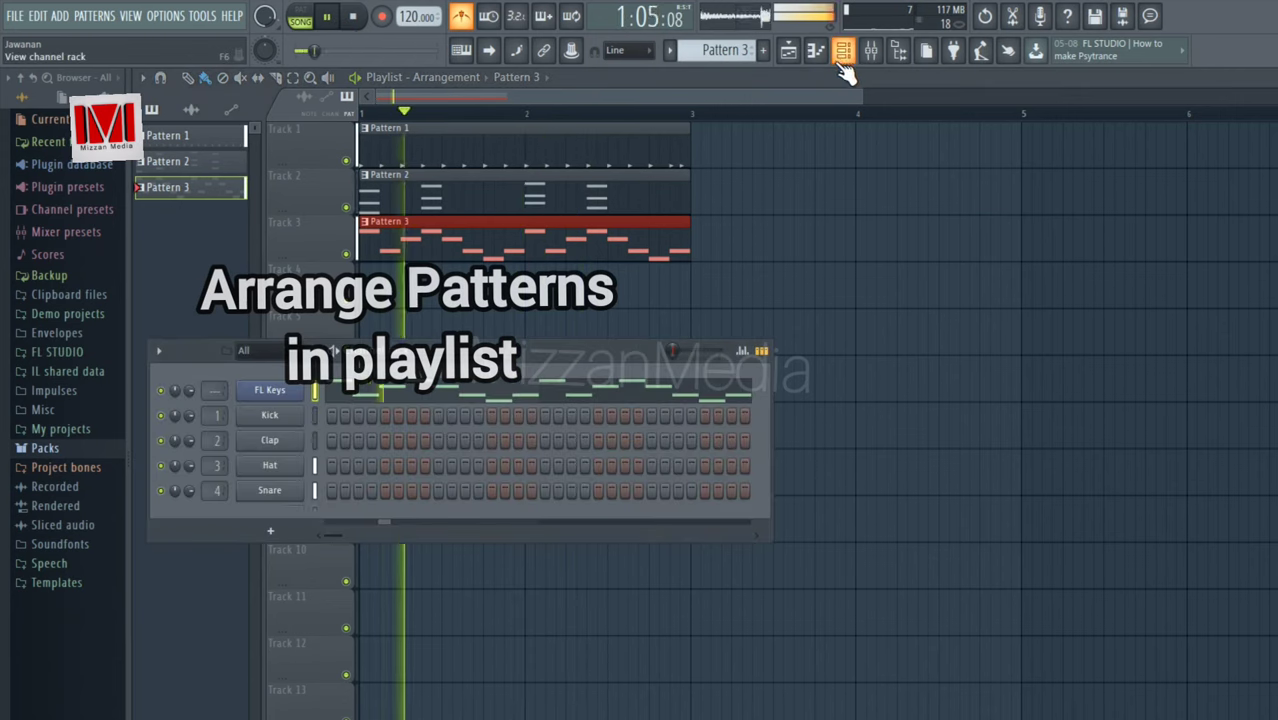
scroll(711, 50, "up", 2)
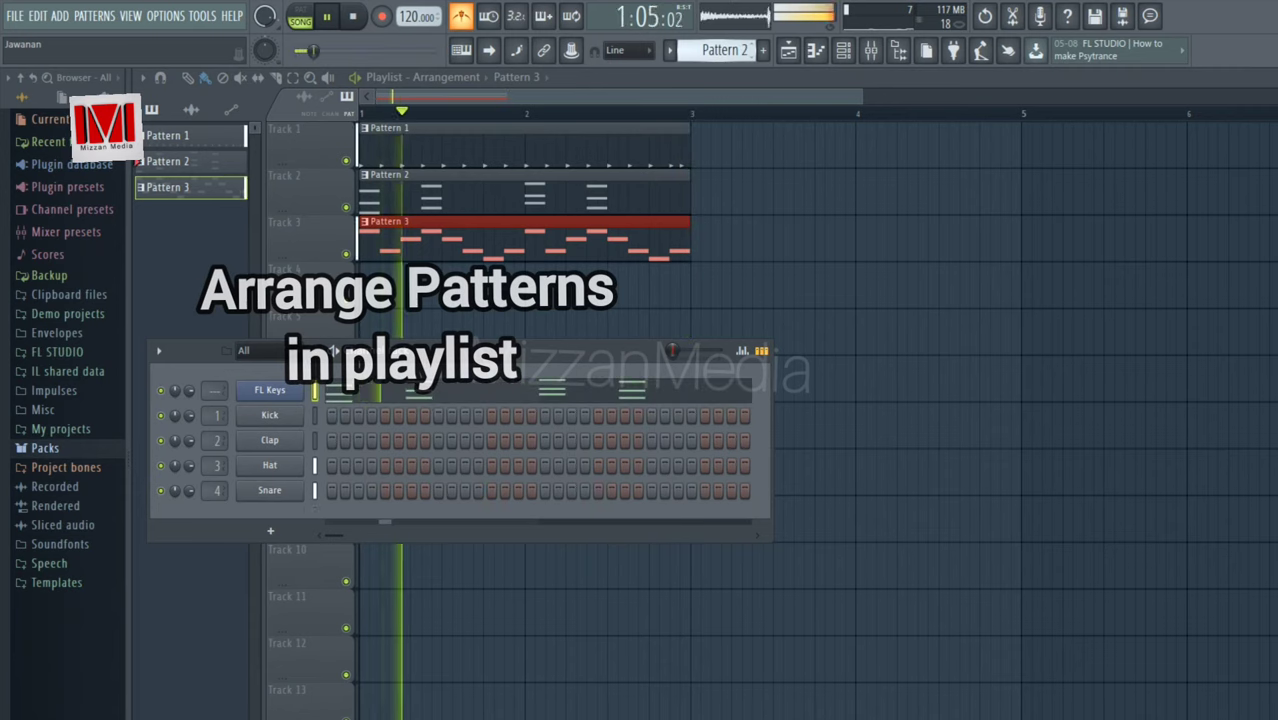
key("F4")
key("KP_Subtract")
key("KP_Subtract")
key("KP_Subtract")
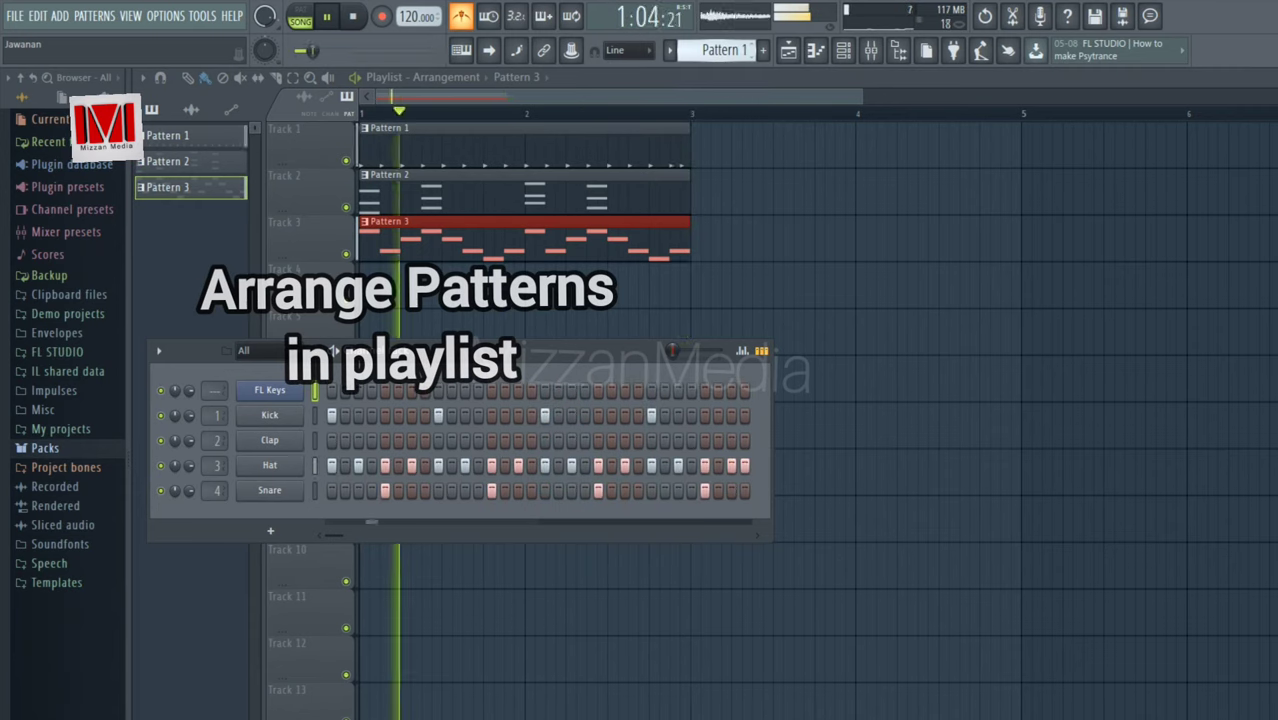
key("KP_Add")
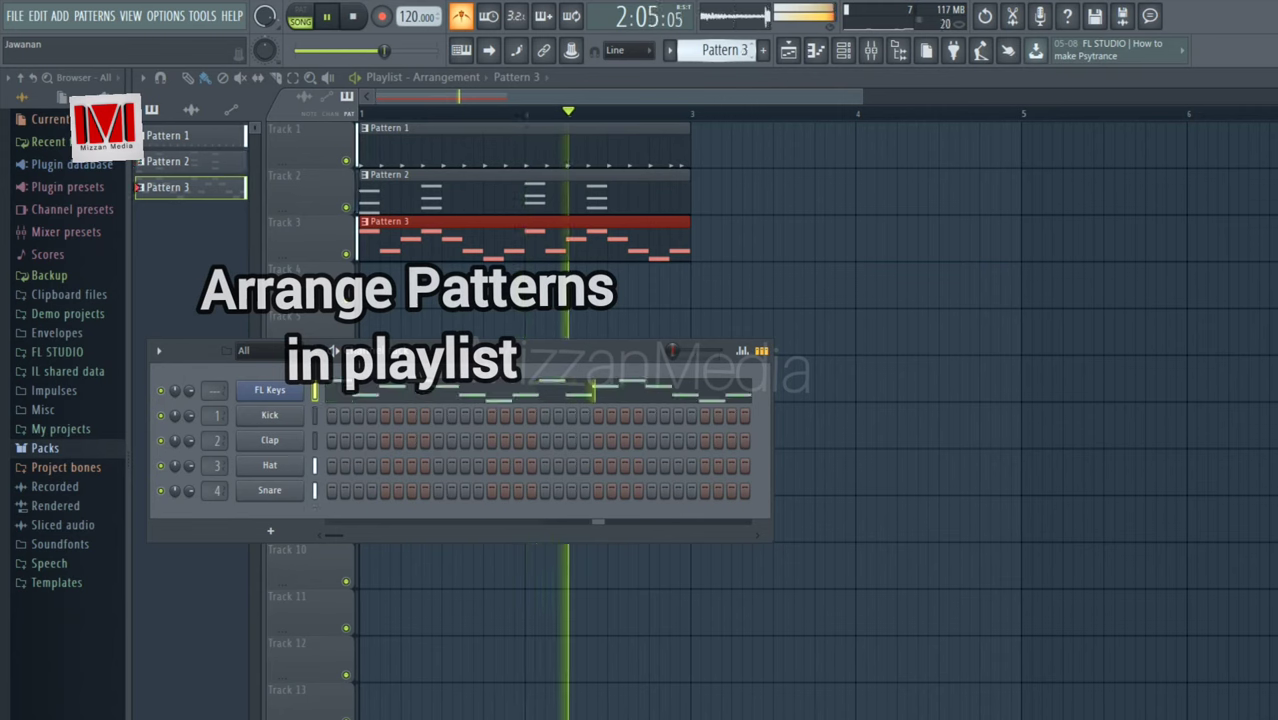
key("KP_Subtract")
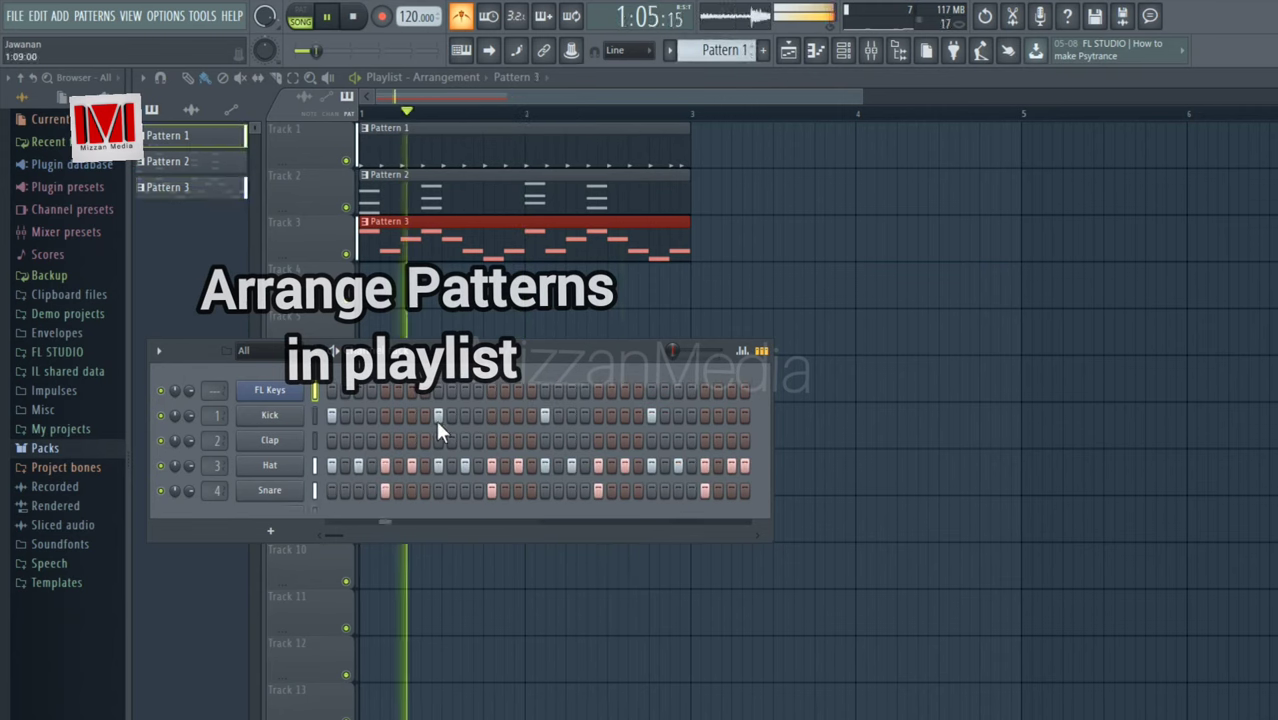
Try clap hits on steps 7, 9, 13, 23, 25 and 29 of Pattern 1, clear them all, and stop playback.
left_click(409, 440)
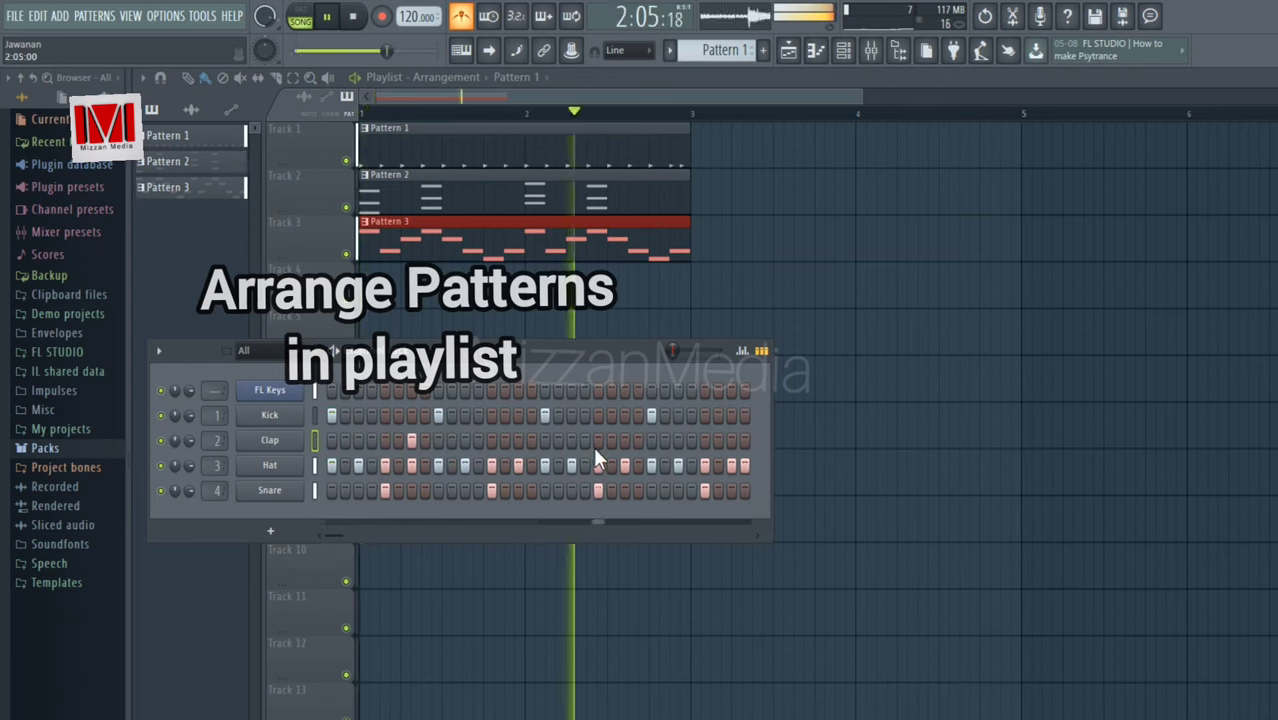
left_click(636, 440)
left_click(624, 440)
left_click(634, 444)
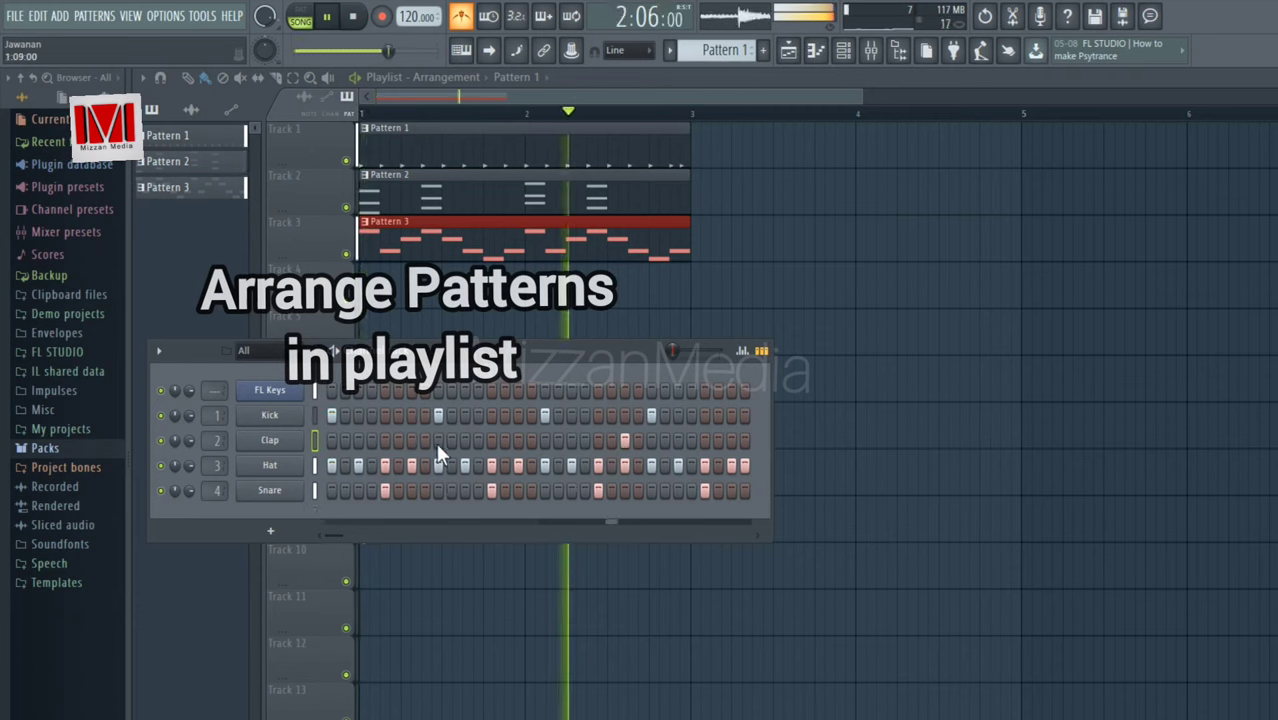
left_click(624, 440)
left_click(651, 440)
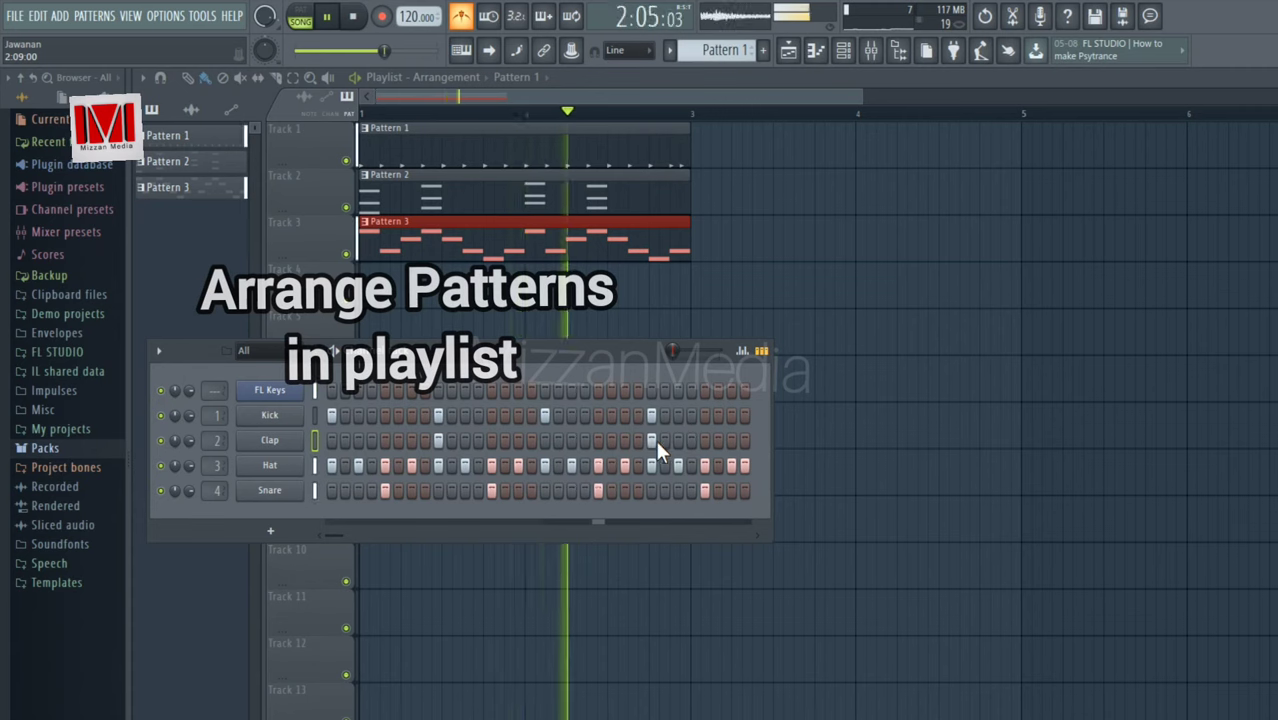
left_click(654, 440)
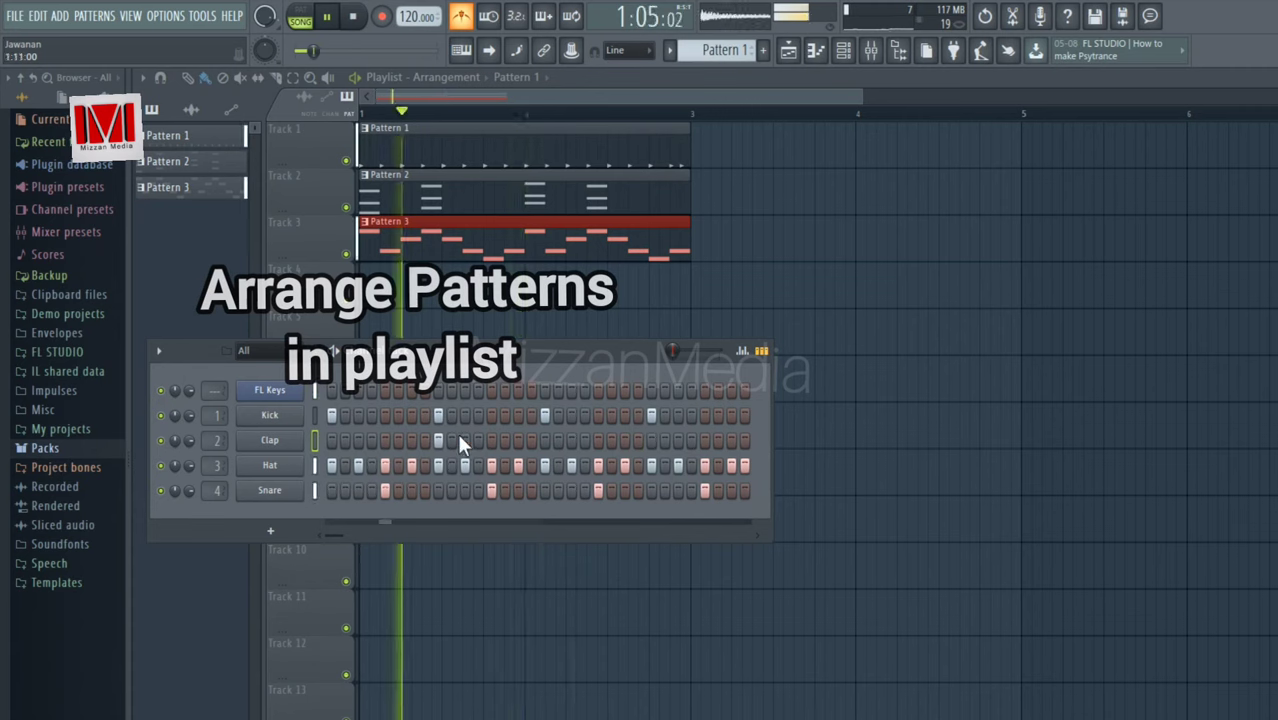
left_click(489, 441)
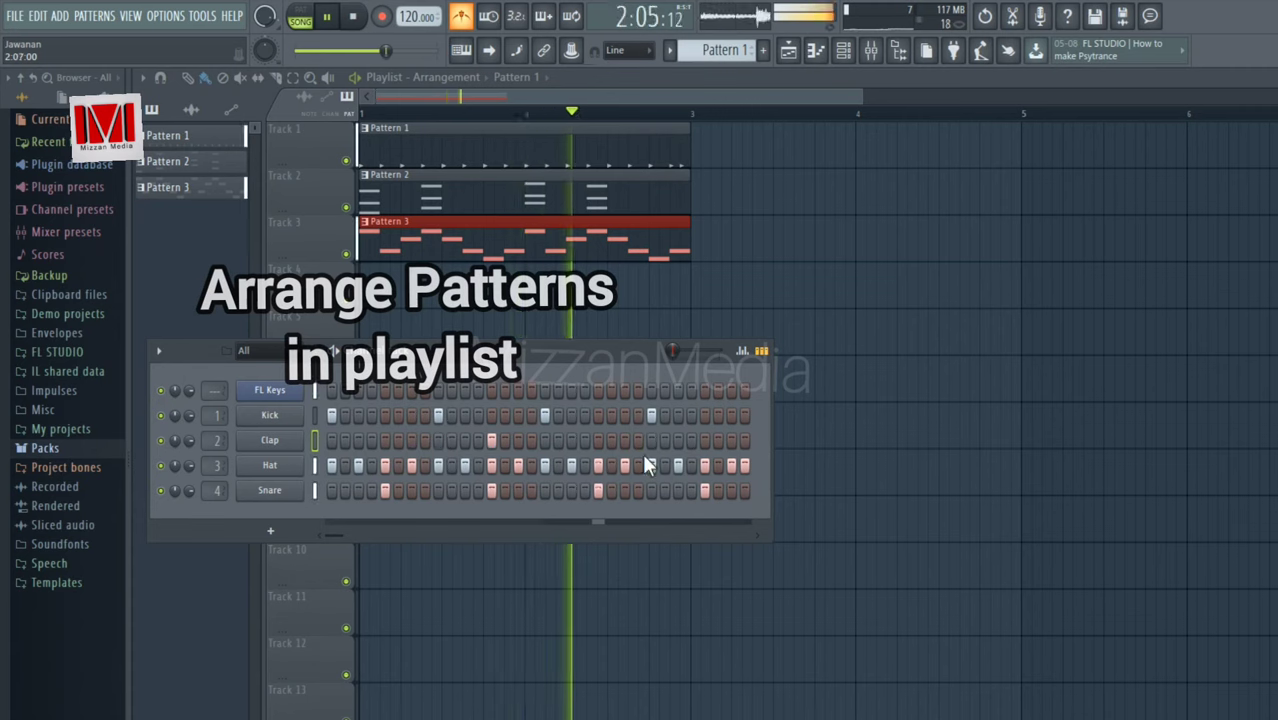
left_click(706, 441)
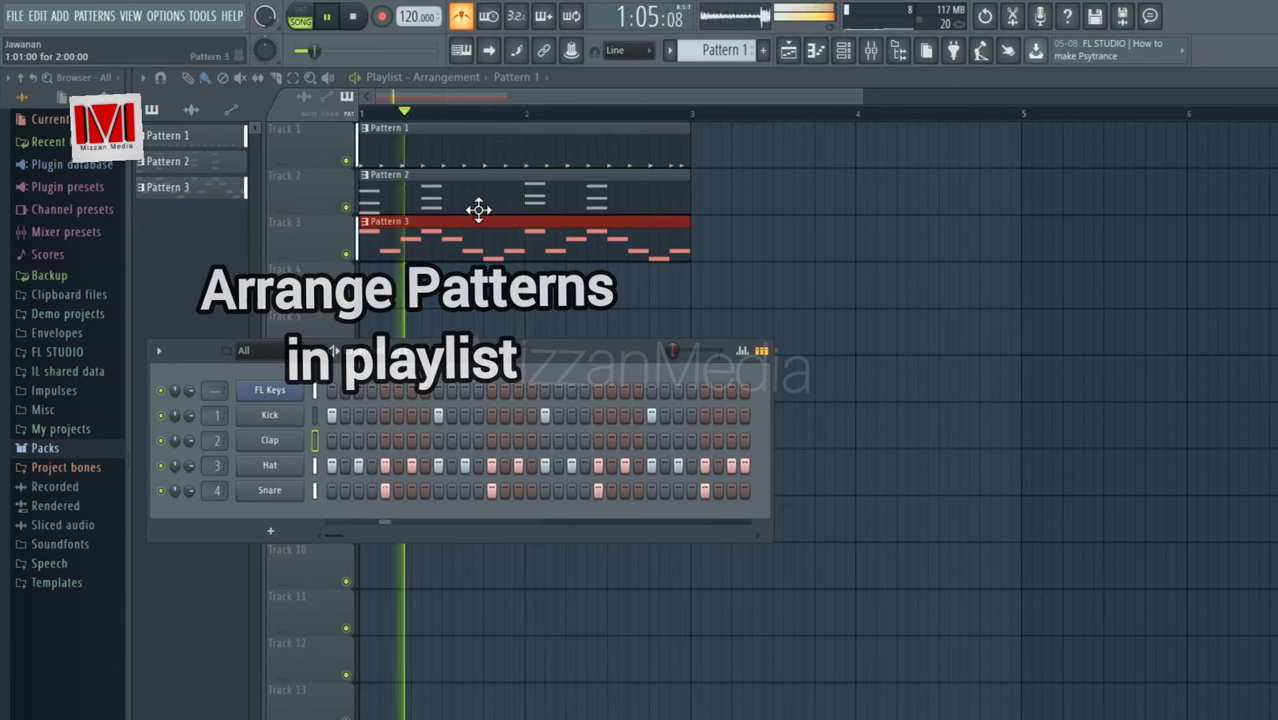
left_click(356, 20)
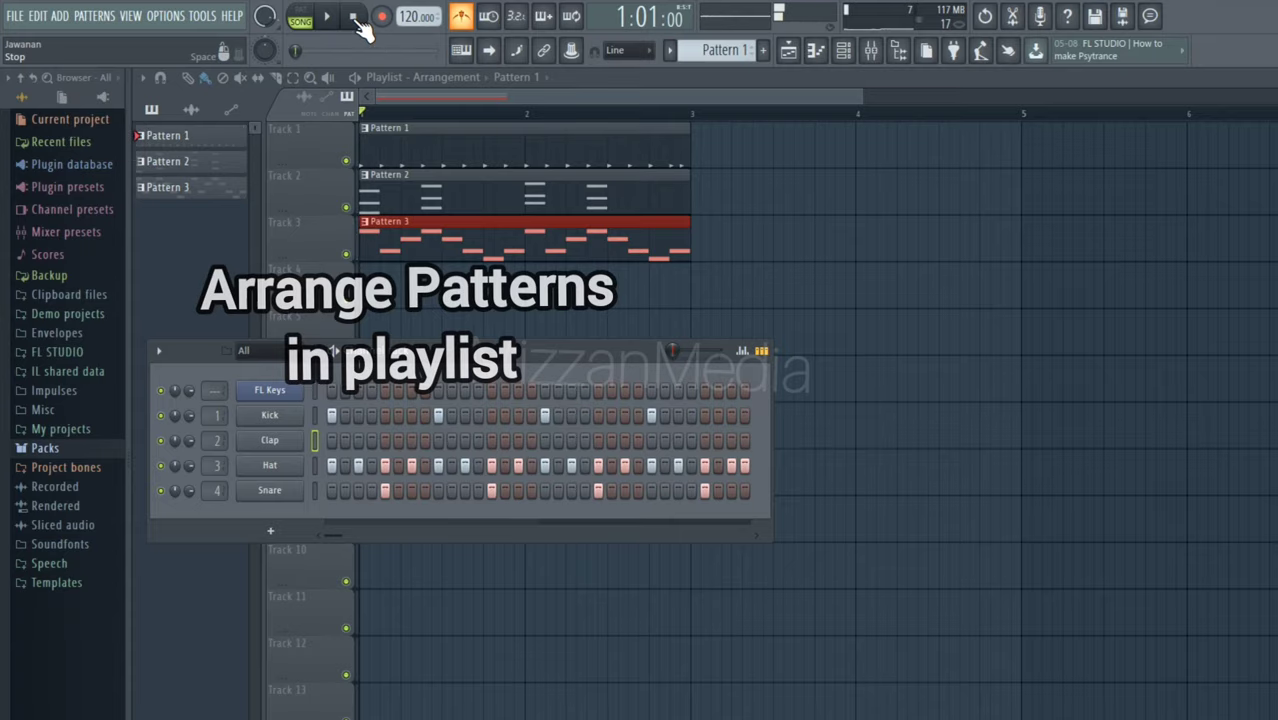